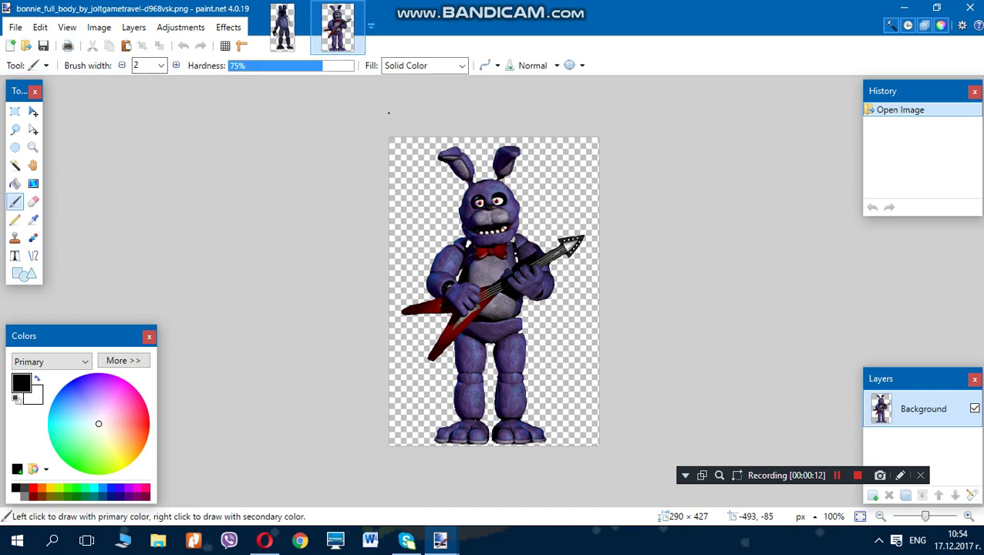
- Lasso-select the head above the lower jaw in the guitar-playing Bonnie image, about 86 × 73 pixels, and copy it
{"action": "key", "text": "ctrl+plus"}
{"action": "key", "text": "ctrl+plus"}
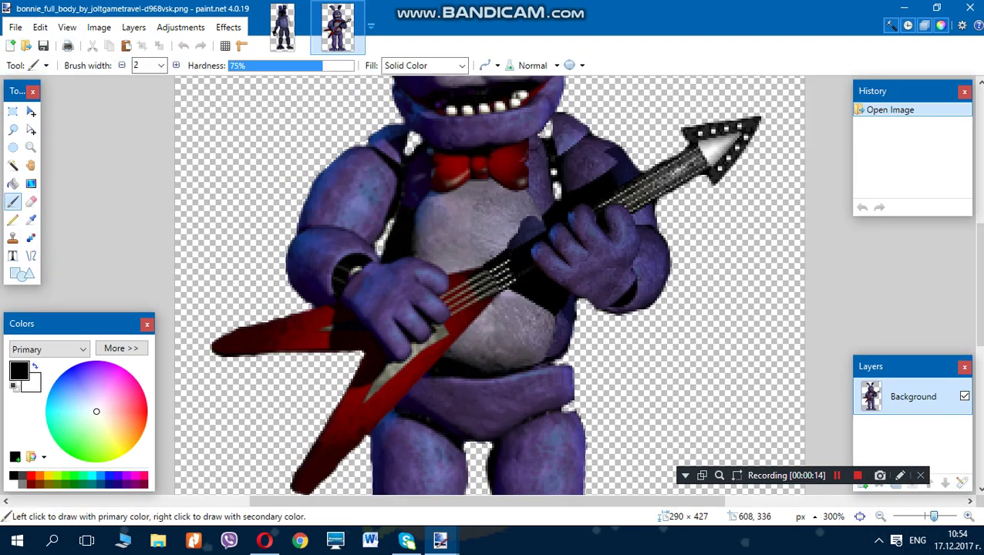
{"action": "left_click_drag", "start_coordinate": [978, 285], "coordinate": [978, 221]}
{"action": "left_click", "coordinate": [13, 129]}
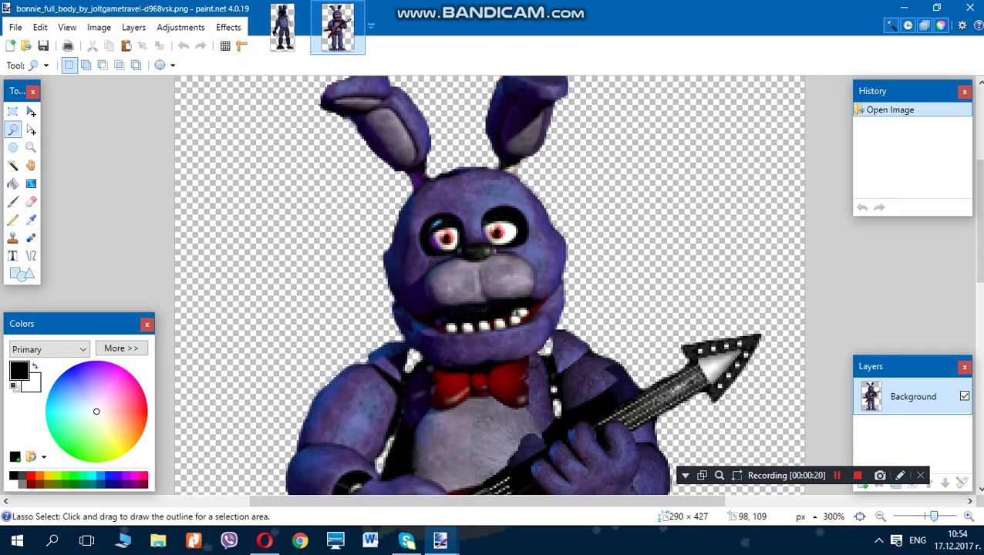
{"action": "mouse_move", "coordinate": [383, 276]}
{"action": "left_mouse_down"}
{"action": "mouse_move", "coordinate": [412, 310]}
{"action": "mouse_move", "coordinate": [461, 320]}
{"action": "mouse_move", "coordinate": [498, 292]}
{"action": "mouse_move", "coordinate": [564, 287]}
{"action": "mouse_move", "coordinate": [562, 231]}
{"action": "mouse_move", "coordinate": [538, 186]}
{"action": "mouse_move", "coordinate": [493, 162]}
{"action": "mouse_move", "coordinate": [426, 174]}
{"action": "mouse_move", "coordinate": [379, 240]}
{"action": "left_mouse_up"}
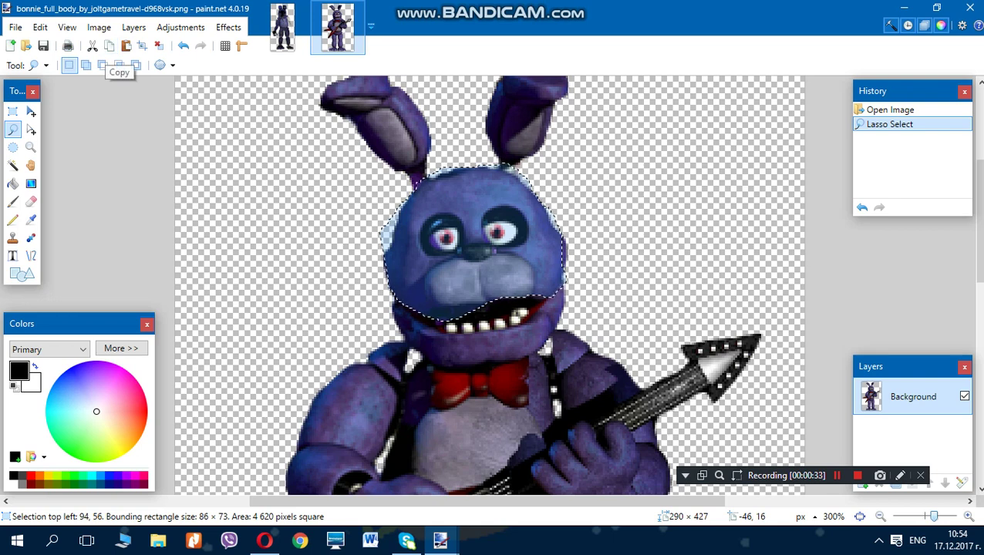
- Paste the head over the withered Bonnie's open face, shrinking it to about 76 × 68 pixels and rotating it to about -9°
{"action": "left_click", "coordinate": [283, 27]}
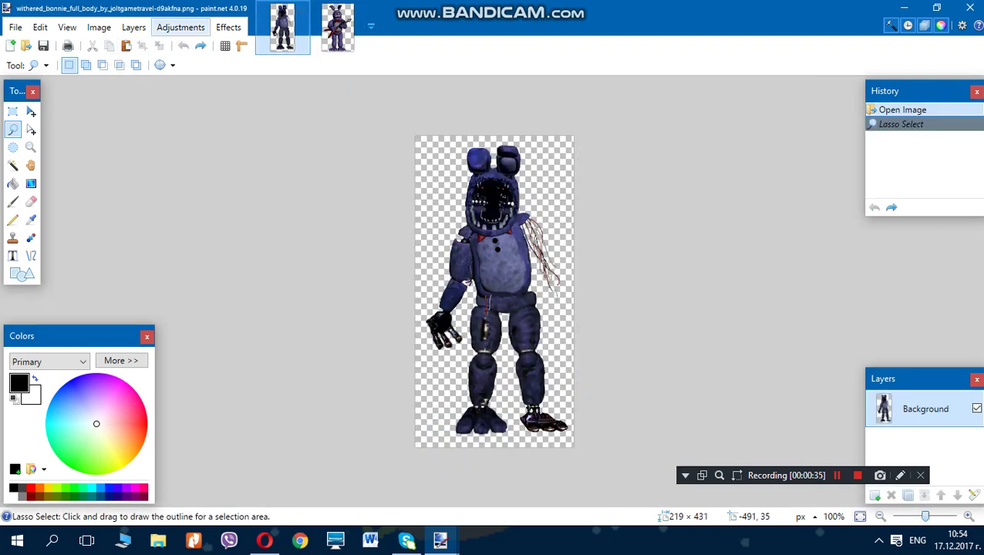
{"action": "key", "text": "ctrl+v"}
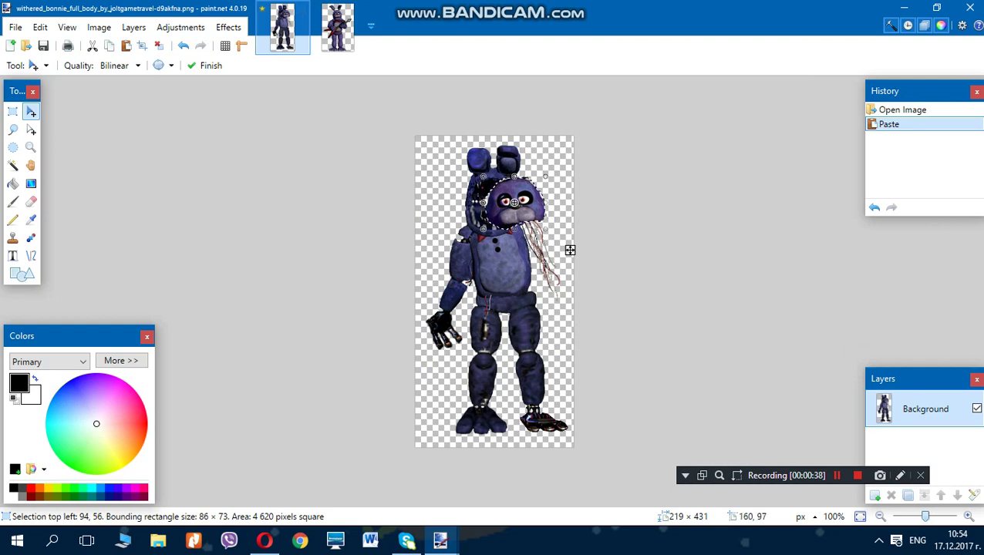
{"action": "left_click_drag", "start_coordinate": [545, 247], "coordinate": [545, 245]}
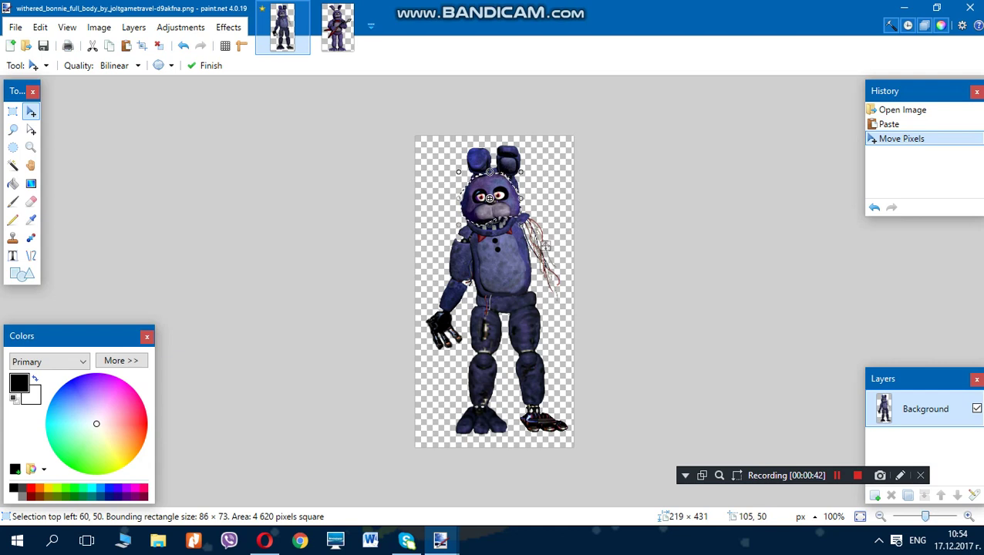
{"action": "left_click_drag", "start_coordinate": [491, 172], "coordinate": [516, 201]}
{"action": "left_click_drag", "start_coordinate": [540, 246], "coordinate": [534, 251]}
{"action": "left_click", "coordinate": [534, 250]}
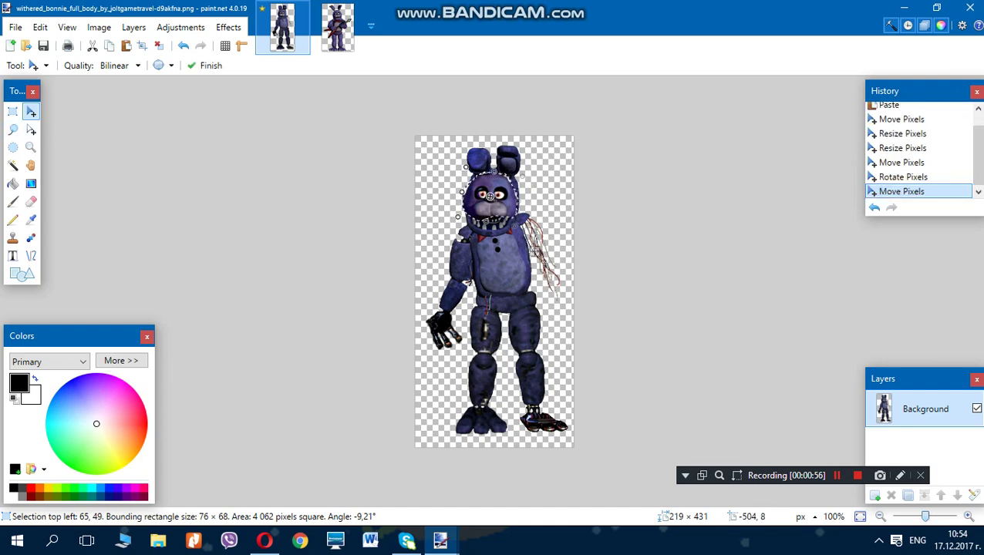
{"action": "left_click", "coordinate": [13, 112]}
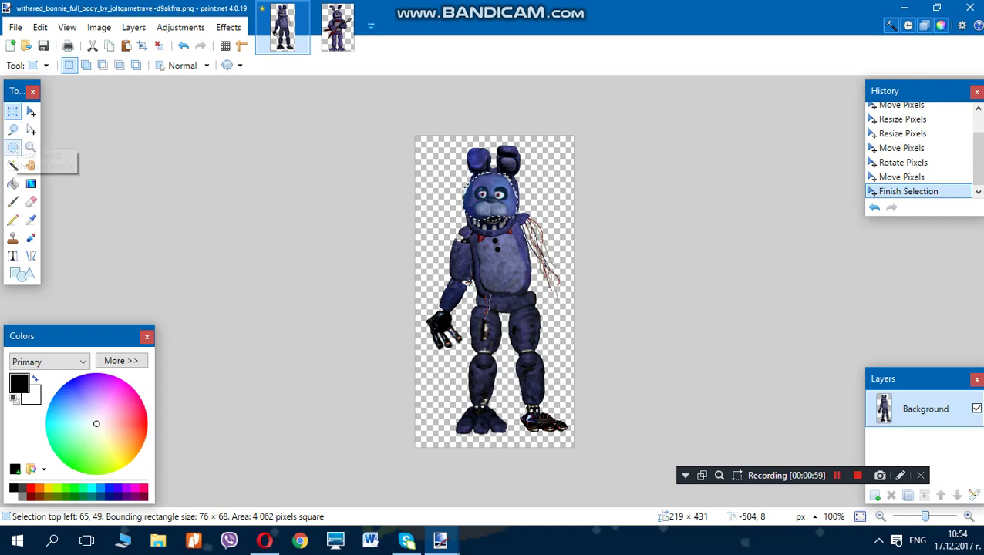
{"action": "left_click", "coordinate": [12, 147]}
{"action": "key", "text": "m"}
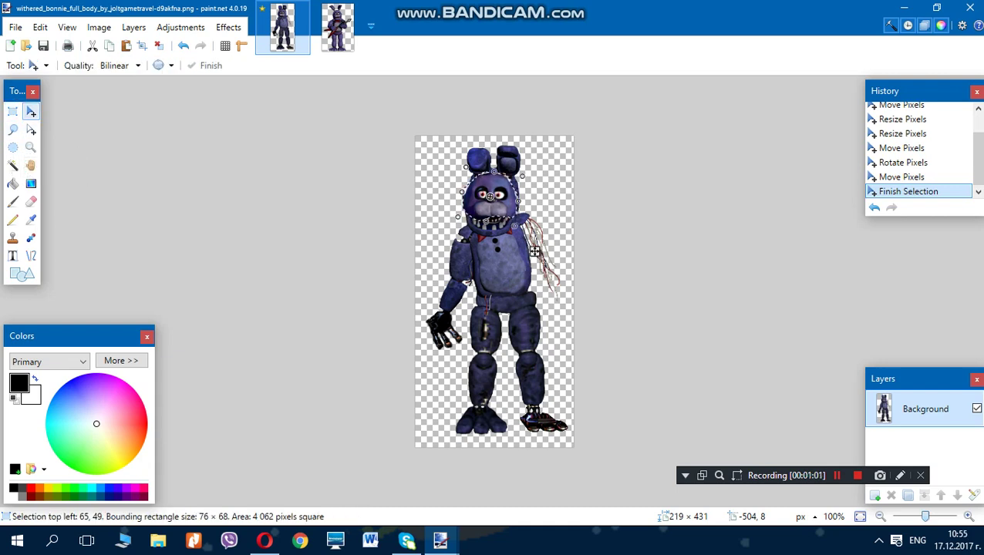
{"action": "left_click", "coordinate": [12, 220]}
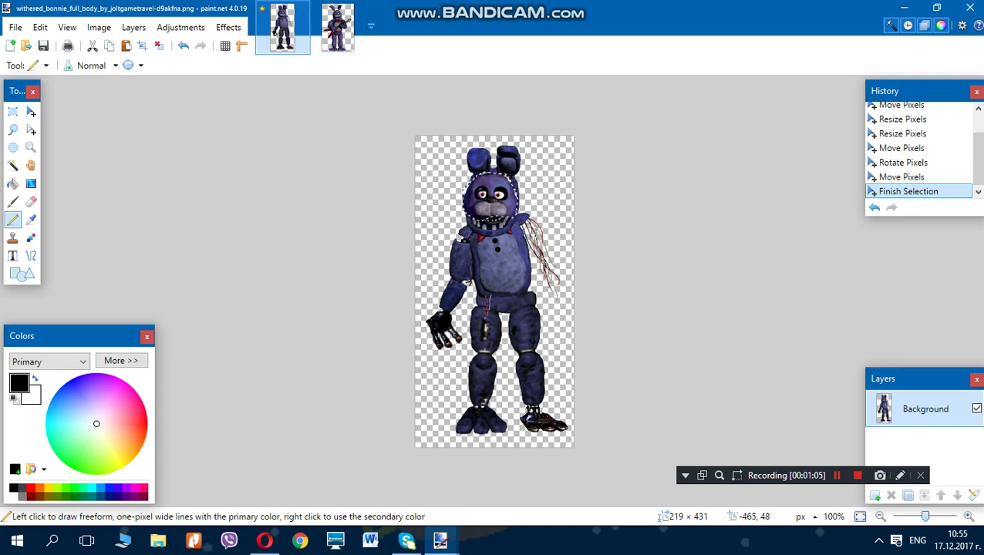
- Clear the head selection in the guitar-playing Bonnie image, then lasso-select and copy the hand resting on the guitar body, about 48 × 47 pixels
{"action": "left_click", "coordinate": [337, 27]}
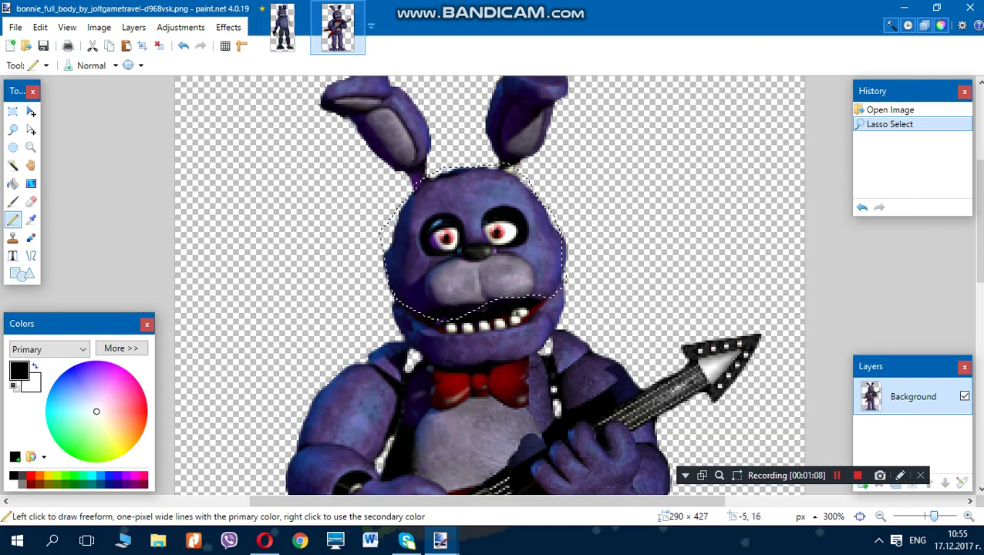
{"action": "left_click", "coordinate": [159, 46]}
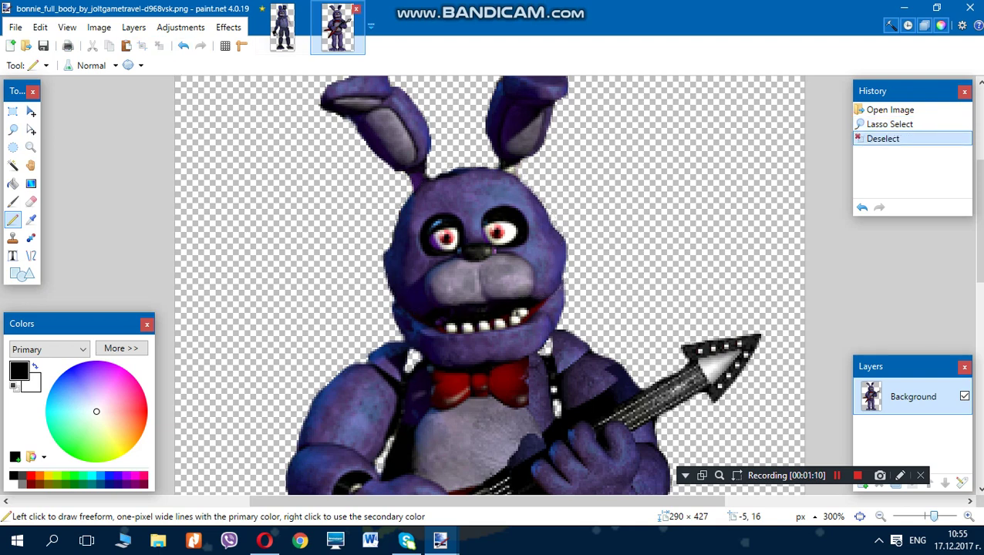
{"action": "left_click_drag", "start_coordinate": [977, 268], "coordinate": [977, 319]}
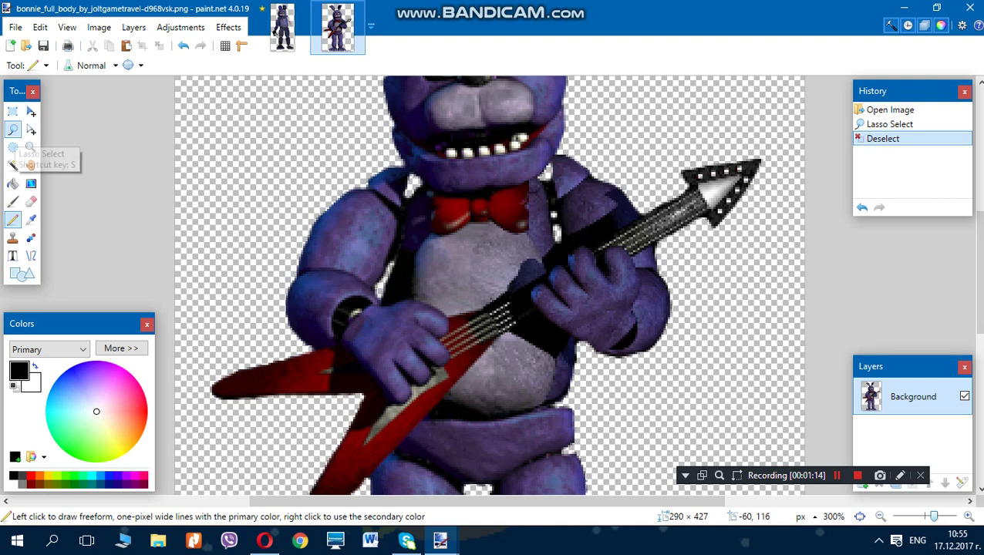
{"action": "left_click", "coordinate": [13, 130]}
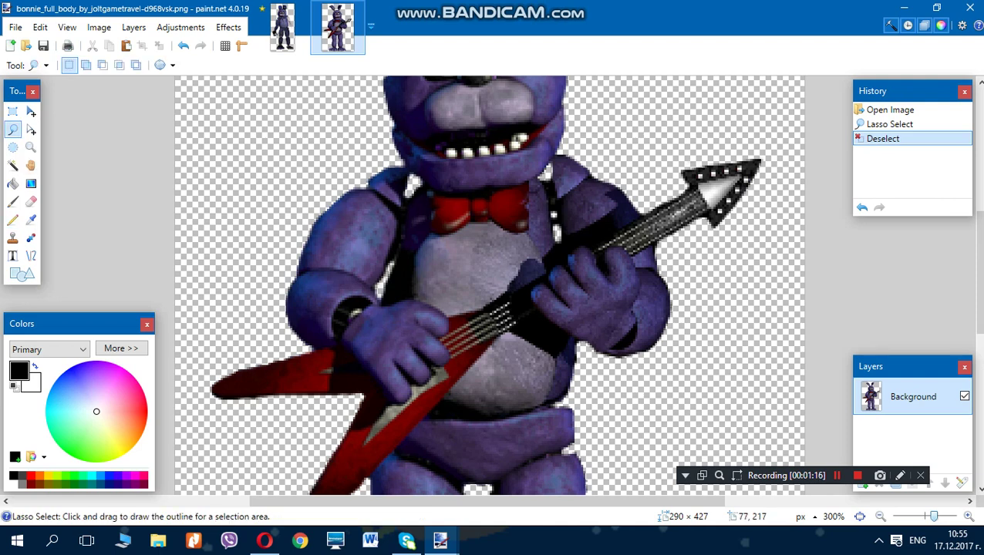
{"action": "mouse_move", "coordinate": [341, 334]}
{"action": "left_mouse_down"}
{"action": "mouse_move", "coordinate": [370, 307]}
{"action": "mouse_move", "coordinate": [422, 303]}
{"action": "mouse_move", "coordinate": [443, 317]}
{"action": "mouse_move", "coordinate": [449, 341]}
{"action": "mouse_move", "coordinate": [433, 336]}
{"action": "mouse_move", "coordinate": [452, 345]}
{"action": "mouse_move", "coordinate": [447, 364]}
{"action": "mouse_move", "coordinate": [432, 360]}
{"action": "mouse_move", "coordinate": [418, 384]}
{"action": "mouse_move", "coordinate": [394, 370]}
{"action": "mouse_move", "coordinate": [408, 384]}
{"action": "mouse_move", "coordinate": [397, 405]}
{"action": "mouse_move", "coordinate": [385, 396]}
{"action": "left_mouse_up"}
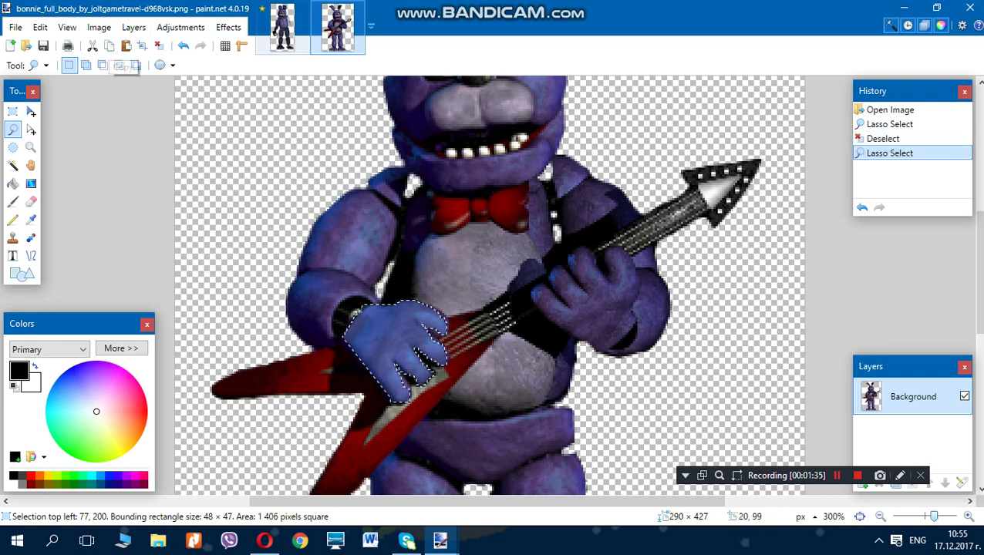
- Paste the hand over the withered Bonnie's skeletal hand, resize and rotate it to about -145° to fit the wrist, and deselect
{"action": "left_click", "coordinate": [282, 31]}
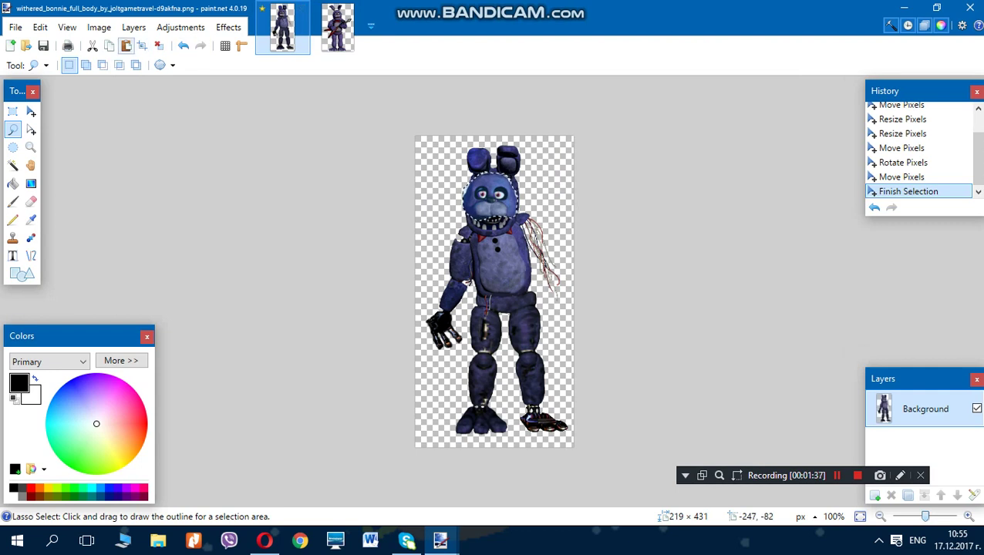
{"action": "key", "text": "ctrl+v"}
{"action": "left_click_drag", "start_coordinate": [497, 304], "coordinate": [470, 339]}
{"action": "left_click_drag", "start_coordinate": [496, 292], "coordinate": [457, 326]}
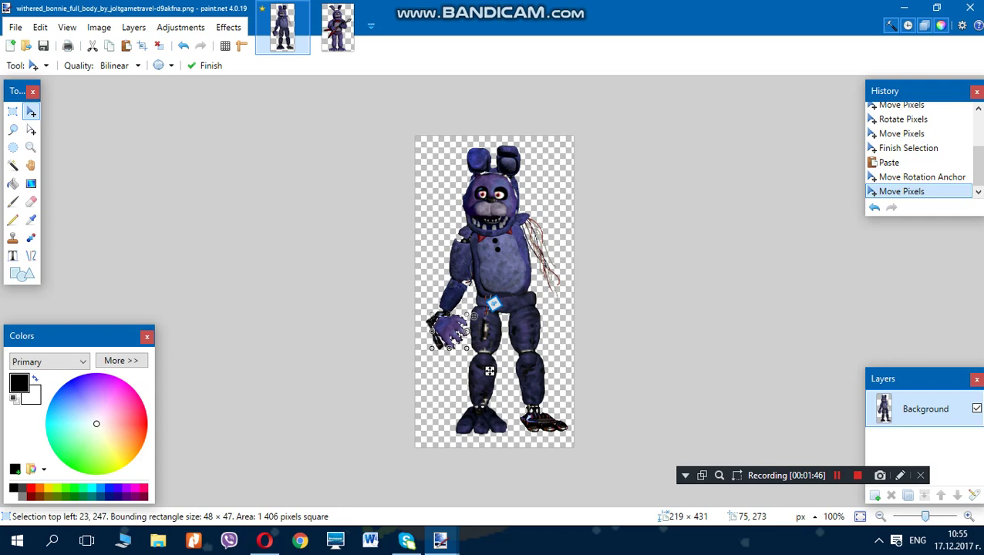
{"action": "left_click_drag", "start_coordinate": [488, 370], "coordinate": [427, 386]}
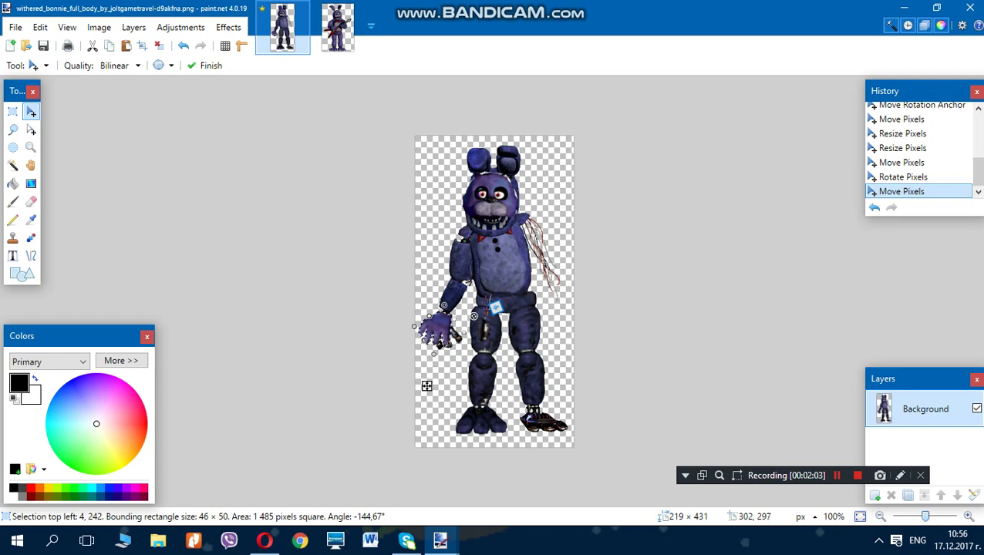
{"action": "left_click", "coordinate": [159, 46]}
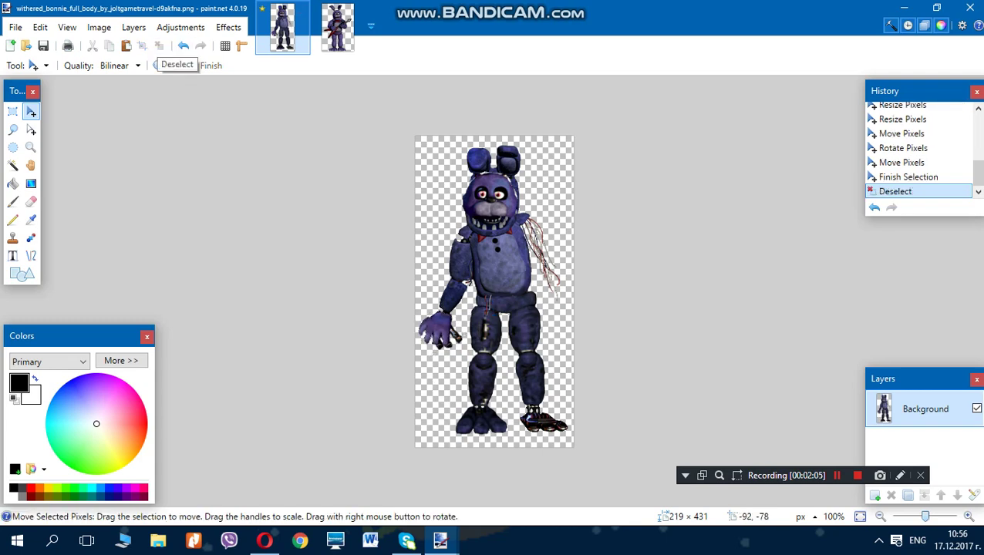
- Erase the skeletal fingers sticking out around the pasted hand with a brush width of 2
{"action": "left_click", "coordinate": [968, 516]}
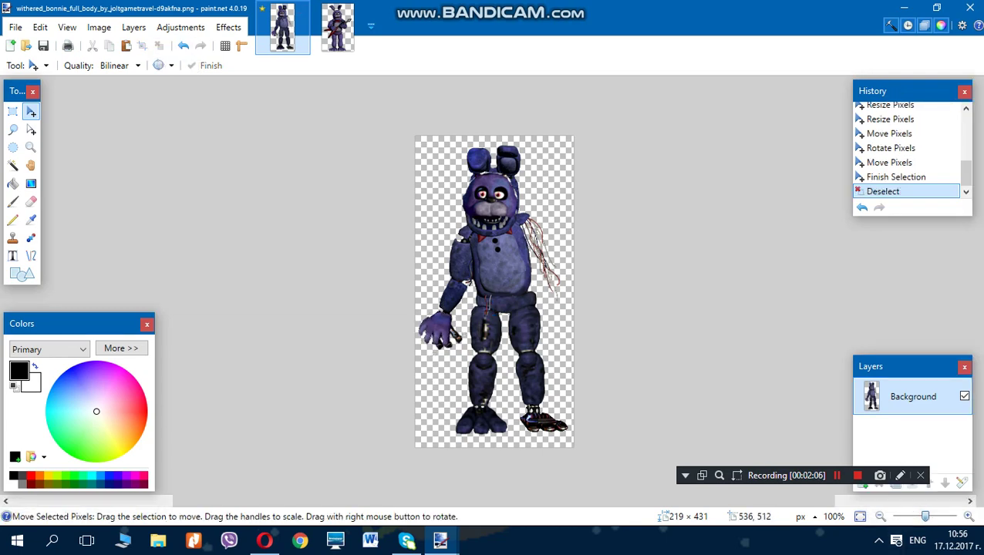
{"action": "left_click", "coordinate": [967, 516]}
{"action": "left_click", "coordinate": [967, 516]}
{"action": "left_click", "coordinate": [967, 516]}
{"action": "left_click", "coordinate": [968, 516]}
{"action": "left_click_drag", "start_coordinate": [977, 284], "coordinate": [977, 344]}
{"action": "left_click", "coordinate": [31, 202]}
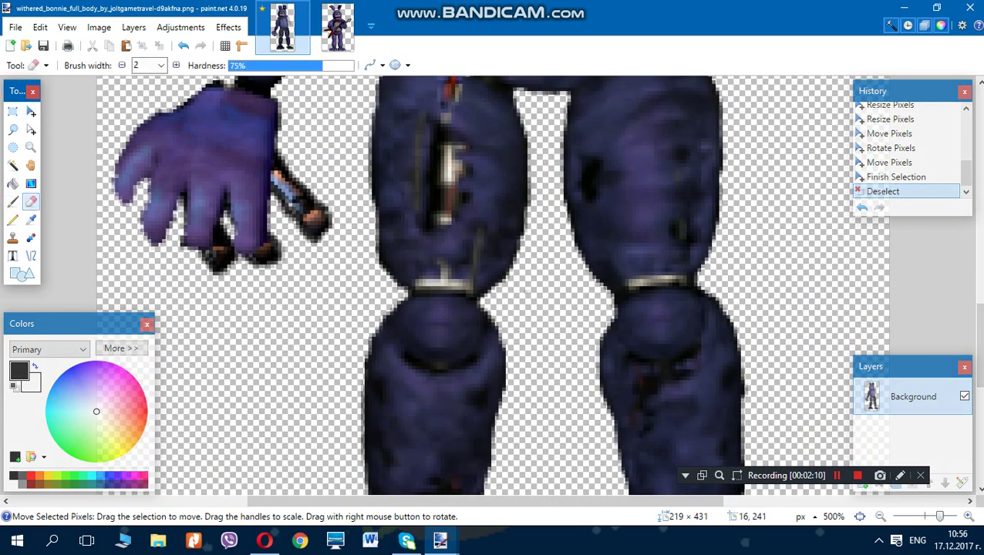
{"action": "mouse_move", "coordinate": [277, 214]}
{"action": "left_mouse_down"}
{"action": "mouse_move", "coordinate": [324, 214]}
{"action": "mouse_move", "coordinate": [312, 219]}
{"action": "mouse_move", "coordinate": [312, 260]}
{"action": "left_mouse_up"}
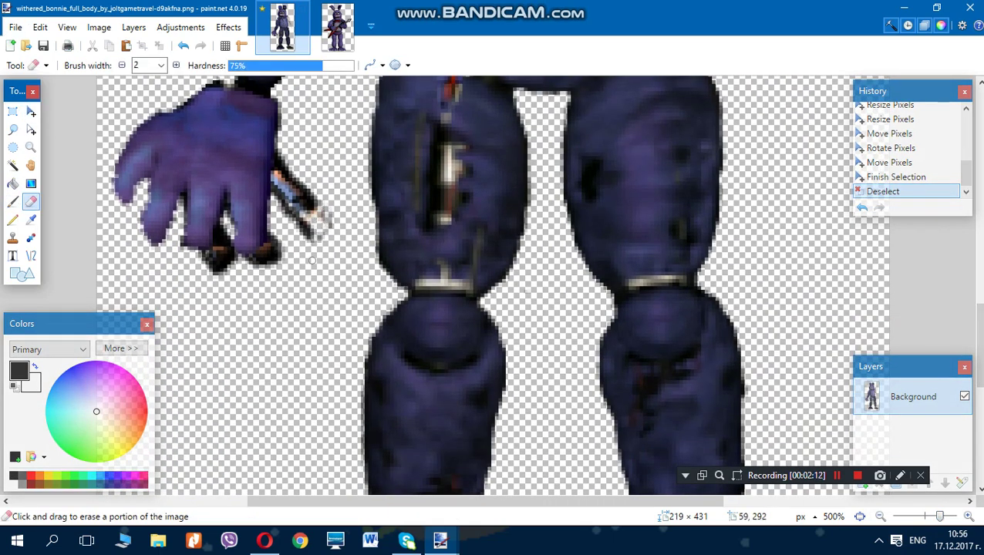
{"action": "mouse_move", "coordinate": [330, 203]}
{"action": "left_mouse_down"}
{"action": "mouse_move", "coordinate": [317, 225]}
{"action": "mouse_move", "coordinate": [285, 191]}
{"action": "mouse_move", "coordinate": [303, 212]}
{"action": "mouse_move", "coordinate": [302, 229]}
{"action": "mouse_move", "coordinate": [283, 234]}
{"action": "mouse_move", "coordinate": [312, 237]}
{"action": "mouse_move", "coordinate": [304, 156]}
{"action": "mouse_move", "coordinate": [307, 173]}
{"action": "mouse_move", "coordinate": [278, 162]}
{"action": "mouse_move", "coordinate": [299, 173]}
{"action": "mouse_move", "coordinate": [305, 201]}
{"action": "mouse_move", "coordinate": [276, 167]}
{"action": "mouse_move", "coordinate": [290, 208]}
{"action": "mouse_move", "coordinate": [307, 145]}
{"action": "mouse_move", "coordinate": [296, 206]}
{"action": "mouse_move", "coordinate": [293, 168]}
{"action": "mouse_move", "coordinate": [324, 205]}
{"action": "mouse_move", "coordinate": [270, 245]}
{"action": "left_mouse_up"}
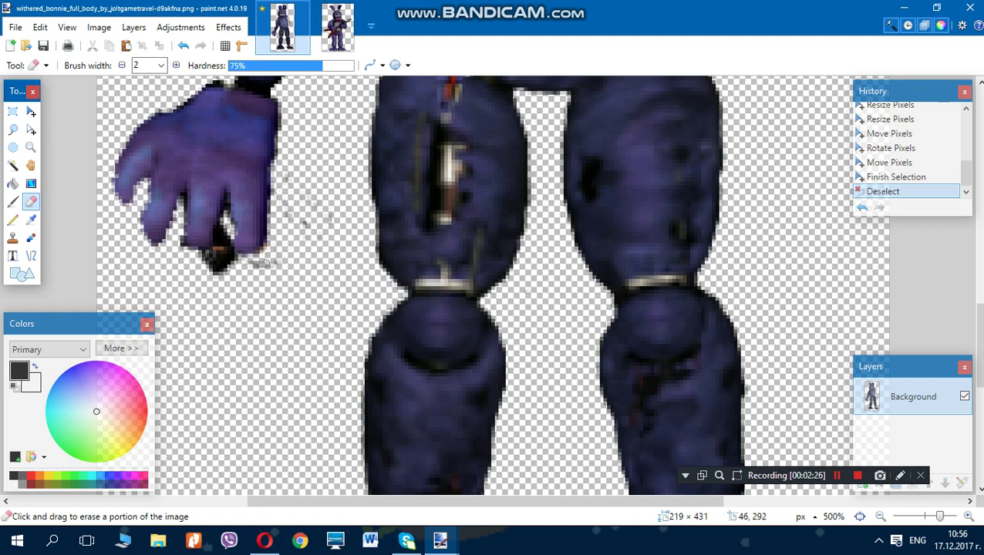
{"action": "mouse_move", "coordinate": [265, 263]}
{"action": "left_mouse_down"}
{"action": "mouse_move", "coordinate": [231, 268]}
{"action": "mouse_move", "coordinate": [209, 257]}
{"action": "mouse_move", "coordinate": [223, 227]}
{"action": "mouse_move", "coordinate": [222, 254]}
{"action": "mouse_move", "coordinate": [228, 236]}
{"action": "mouse_move", "coordinate": [219, 268]}
{"action": "left_mouse_up"}
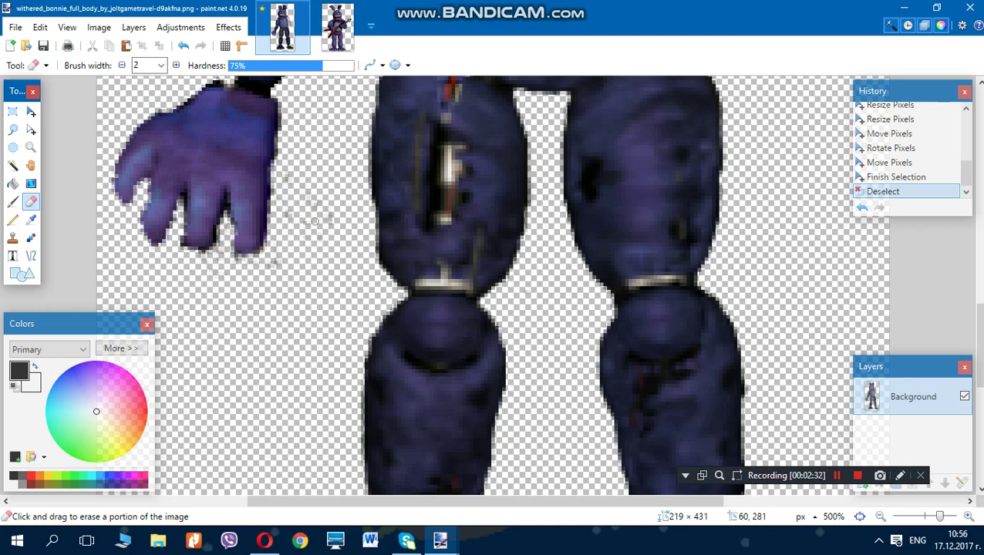
{"action": "left_click_drag", "start_coordinate": [314, 222], "coordinate": [308, 230]}
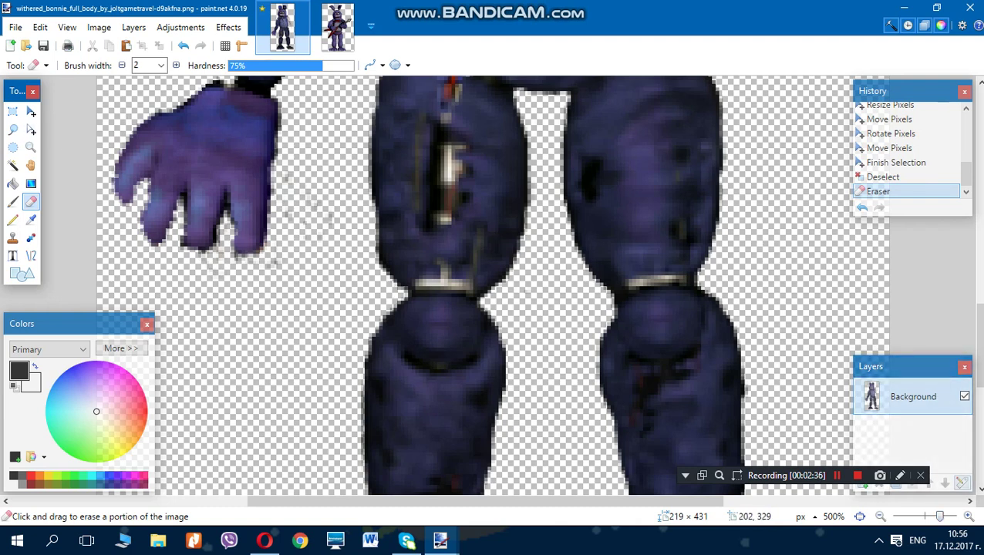
- Copy a lassoed patch of the upper arm, about 14 × 23 pixels, onto the arm's torn inner edge, rotated to about -27°, and deselect
{"action": "left_click_drag", "start_coordinate": [979, 343], "coordinate": [977, 268]}
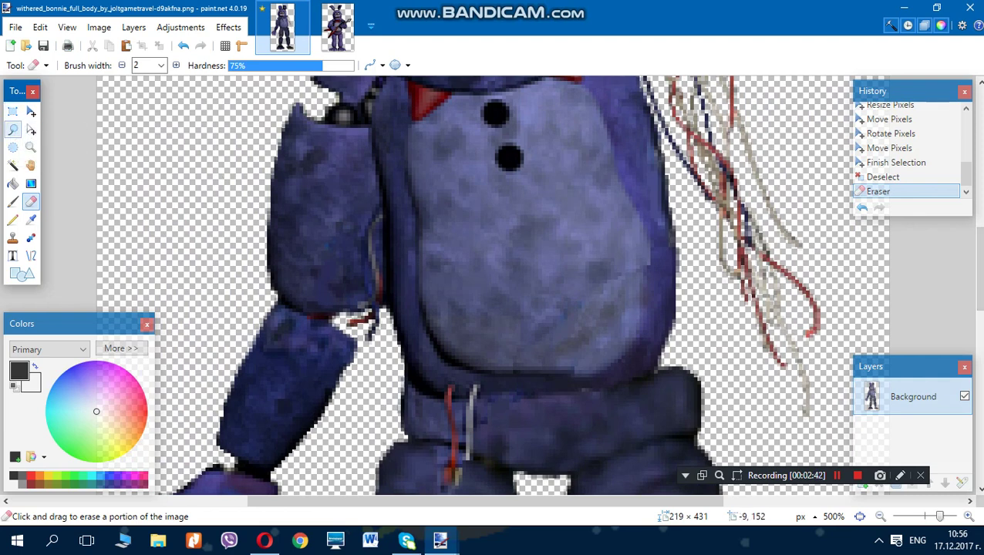
{"action": "left_click", "coordinate": [12, 129]}
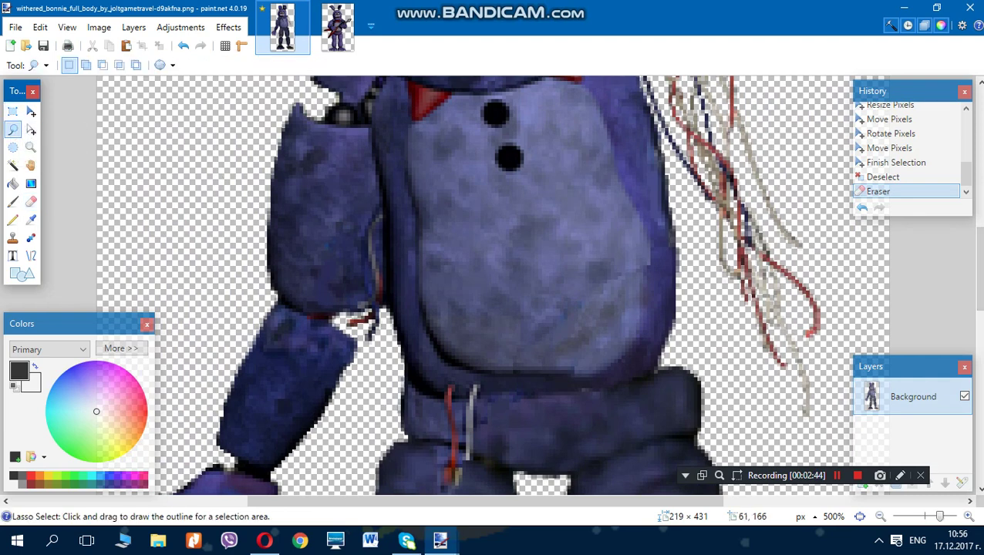
{"action": "mouse_move", "coordinate": [317, 194]}
{"action": "left_mouse_down"}
{"action": "mouse_move", "coordinate": [352, 220]}
{"action": "mouse_move", "coordinate": [320, 272]}
{"action": "mouse_move", "coordinate": [305, 230]}
{"action": "left_mouse_up"}
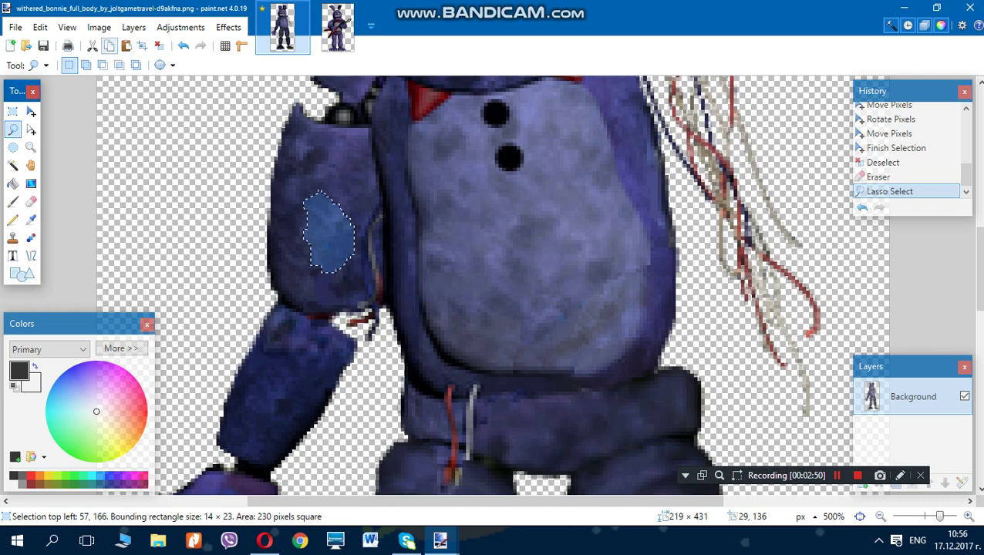
{"action": "left_click", "coordinate": [125, 45]}
{"action": "left_click_drag", "start_coordinate": [370, 301], "coordinate": [406, 297]}
{"action": "key", "text": "Return"}
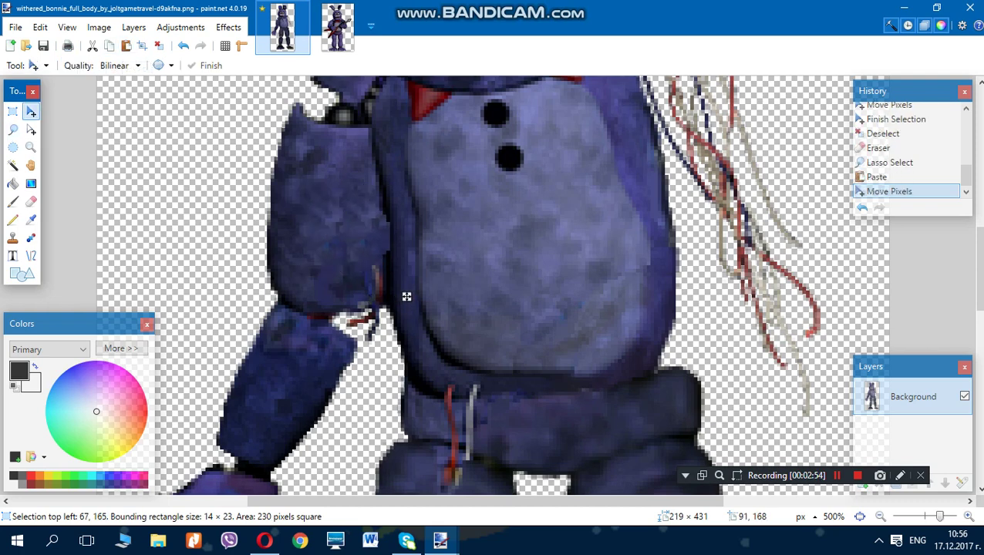
{"action": "left_click_drag", "start_coordinate": [427, 201], "coordinate": [417, 236]}
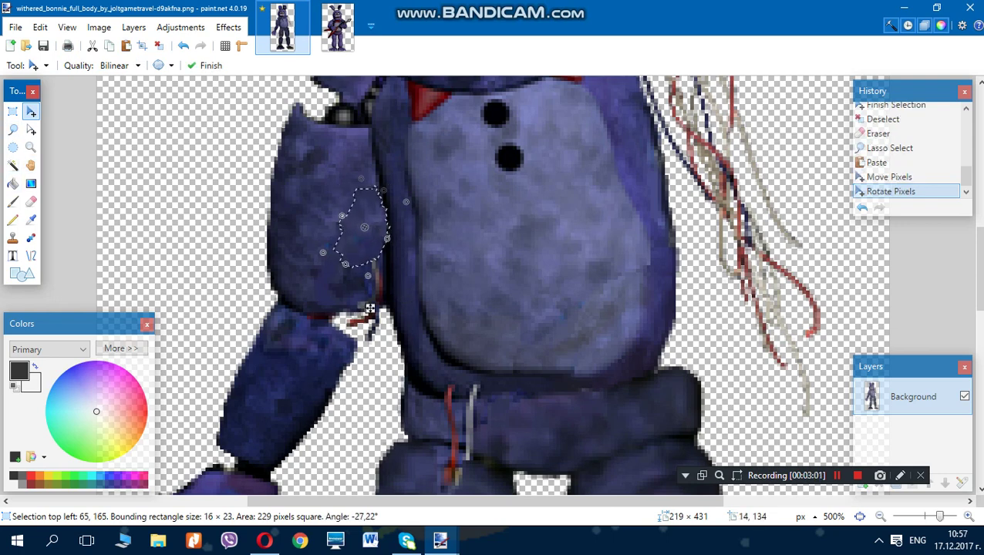
{"action": "key", "text": "ctrl+d"}
- Paste the arm patch again over the lower part of the torn inner edge, rotated to about -12°, and deselect
{"action": "key", "text": "ctrl+v"}
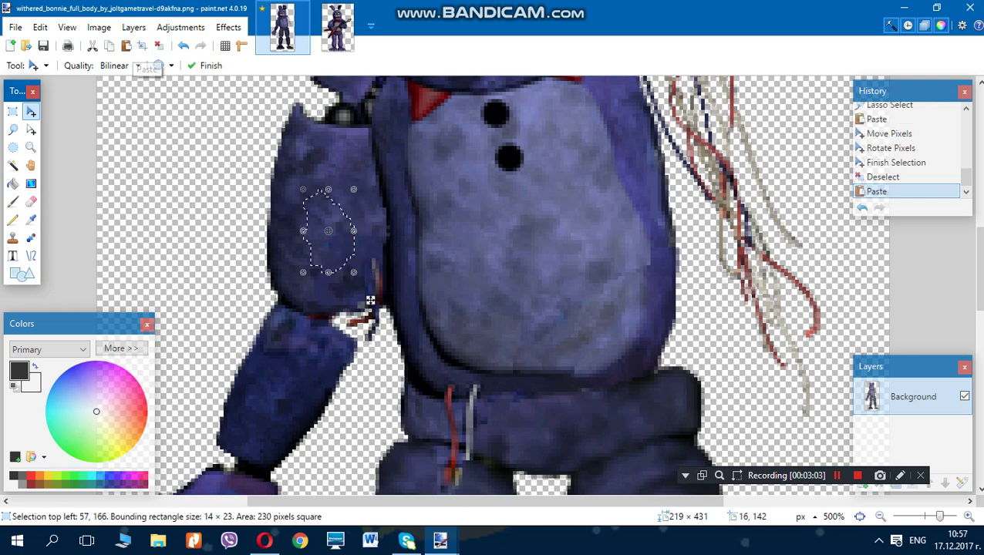
{"action": "left_click_drag", "start_coordinate": [370, 301], "coordinate": [400, 333]}
{"action": "left_click_drag", "start_coordinate": [417, 235], "coordinate": [421, 257]}
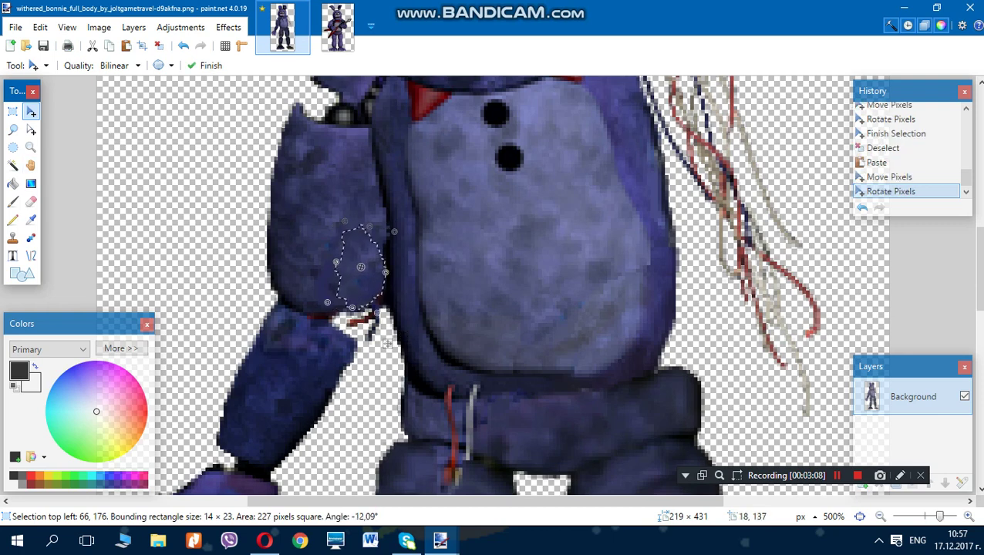
{"action": "key", "text": "ctrl+d"}
- Erase the loose wires hanging at the elbow between the upper arm and forearm
{"action": "left_click", "coordinate": [31, 201]}
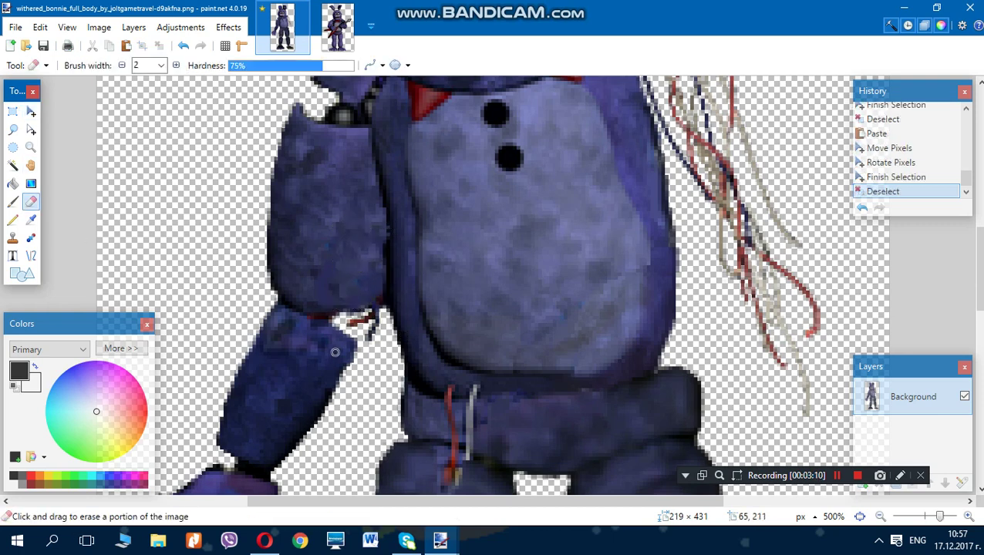
{"action": "left_click_drag", "start_coordinate": [352, 323], "coordinate": [371, 332]}
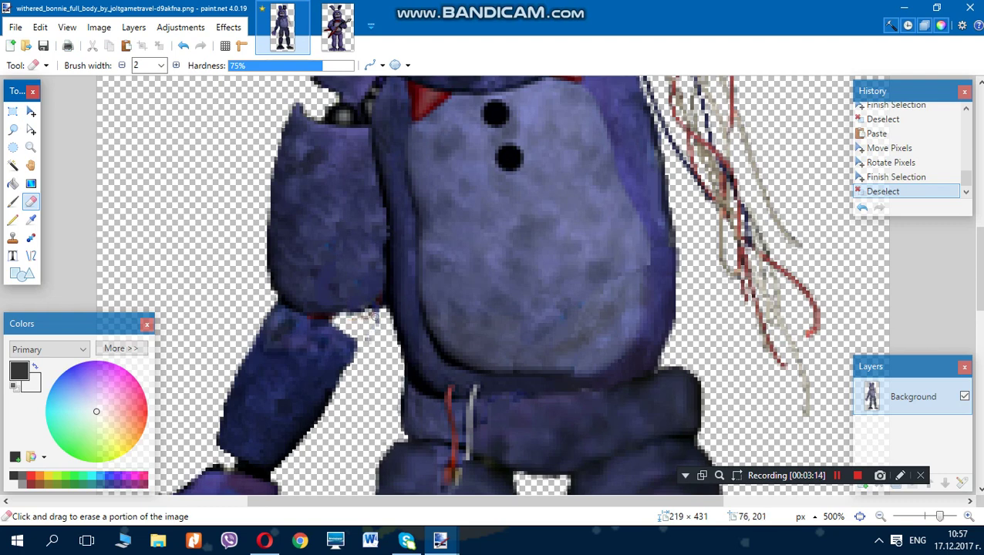
{"action": "left_click_drag", "start_coordinate": [372, 318], "coordinate": [373, 319]}
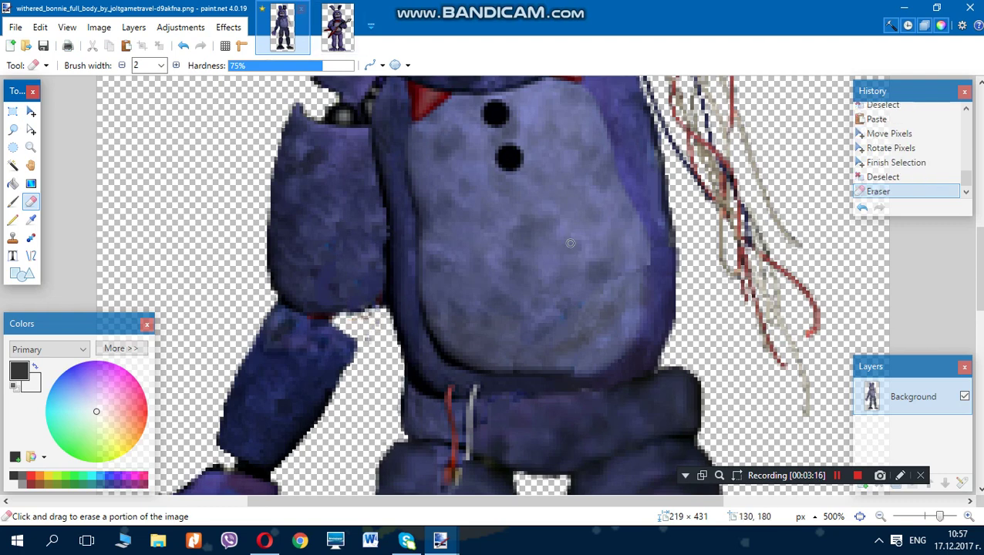
- Lasso the whole repaired arm from shoulder to fingertips, about 81 × 185 pixels, and copy it
{"action": "key", "text": "ctrl+minus"}
{"action": "key", "text": "ctrl+minus"}
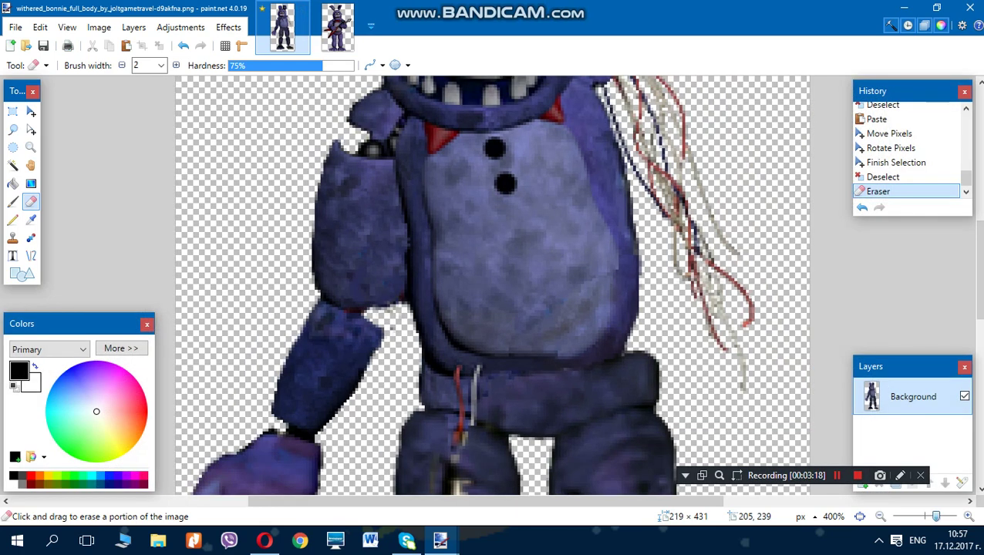
{"action": "key", "text": "ctrl+minus"}
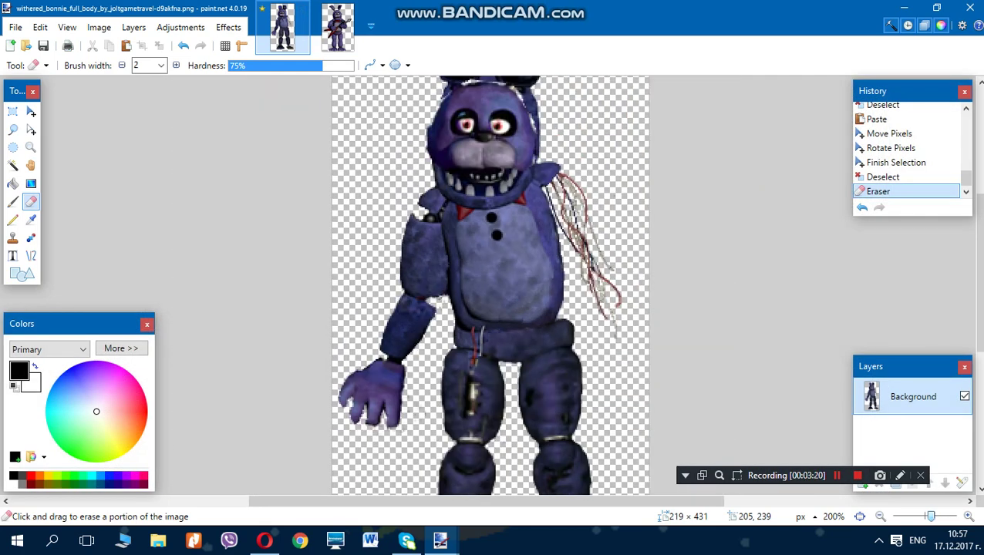
{"action": "left_click", "coordinate": [13, 111]}
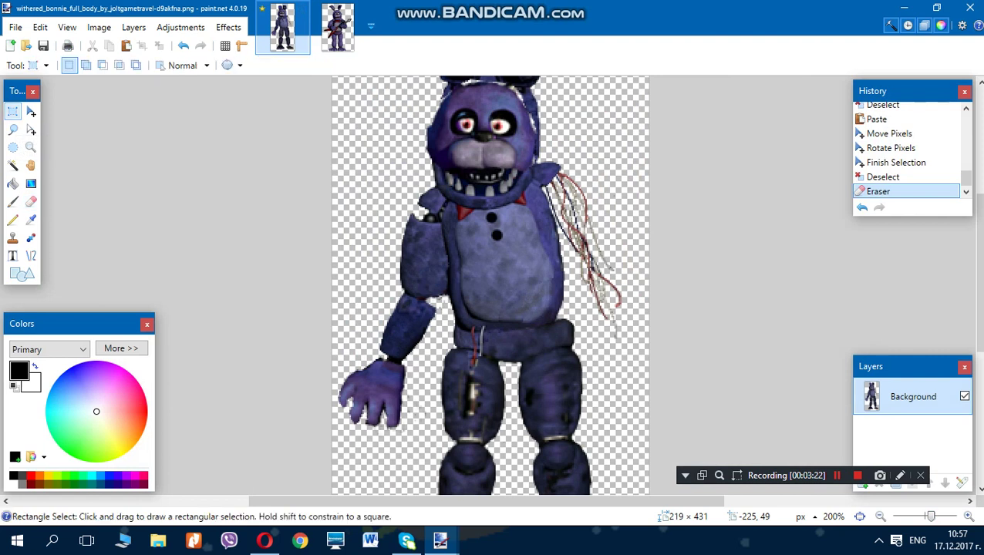
{"action": "left_click", "coordinate": [13, 128]}
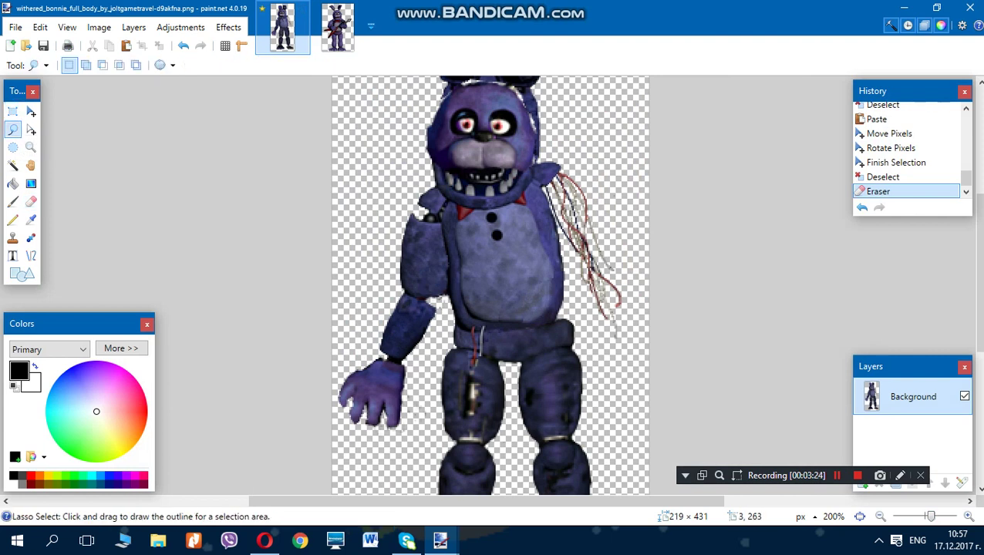
{"action": "mouse_move", "coordinate": [335, 386]}
{"action": "left_mouse_down"}
{"action": "mouse_move", "coordinate": [363, 250]}
{"action": "mouse_move", "coordinate": [411, 179]}
{"action": "mouse_move", "coordinate": [442, 194]}
{"action": "mouse_move", "coordinate": [442, 242]}
{"action": "left_mouse_up"}
{"action": "mouse_move", "coordinate": [449, 256]}
{"action": "left_mouse_down"}
{"action": "mouse_move", "coordinate": [441, 356]}
{"action": "mouse_move", "coordinate": [410, 433]}
{"action": "mouse_move", "coordinate": [391, 447]}
{"action": "mouse_move", "coordinate": [333, 416]}
{"action": "left_mouse_up"}
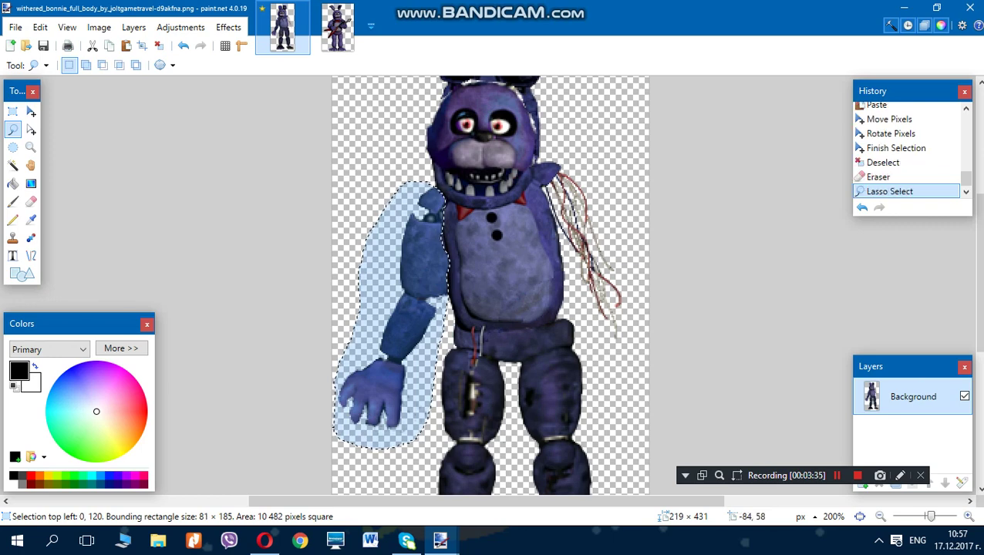
- Paste the arm and flip it horizontally onto the armless side of the body, about 82 × 185 pixels
{"action": "left_click", "coordinate": [126, 45]}
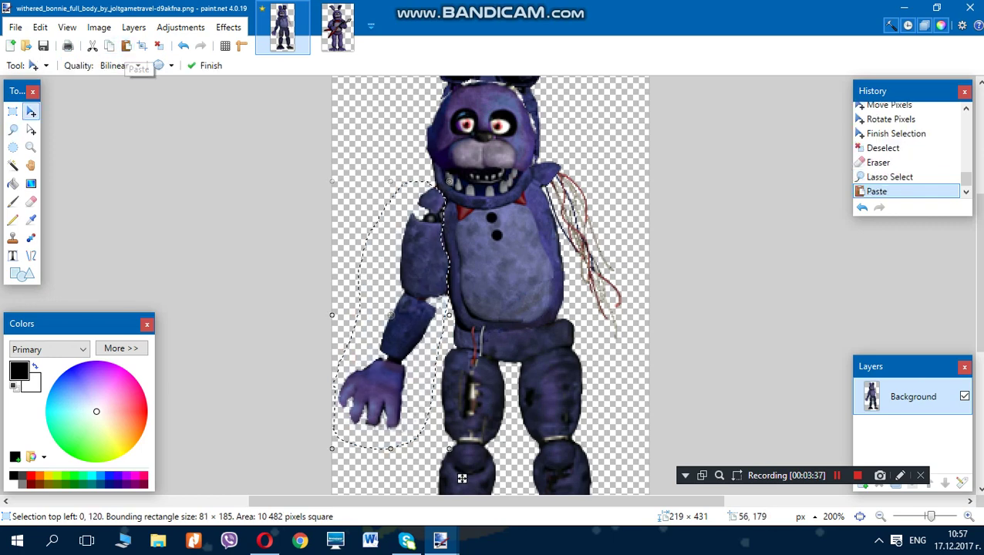
{"action": "left_click_drag", "start_coordinate": [461, 476], "coordinate": [515, 459]}
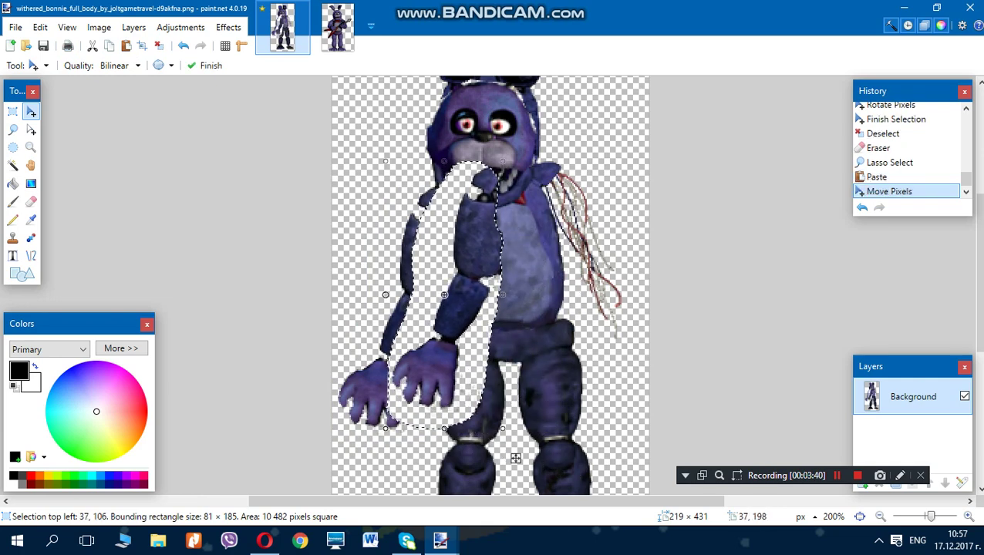
{"action": "left_click_drag", "start_coordinate": [386, 294], "coordinate": [639, 274]}
{"action": "left_click_drag", "start_coordinate": [562, 276], "coordinate": [622, 276]}
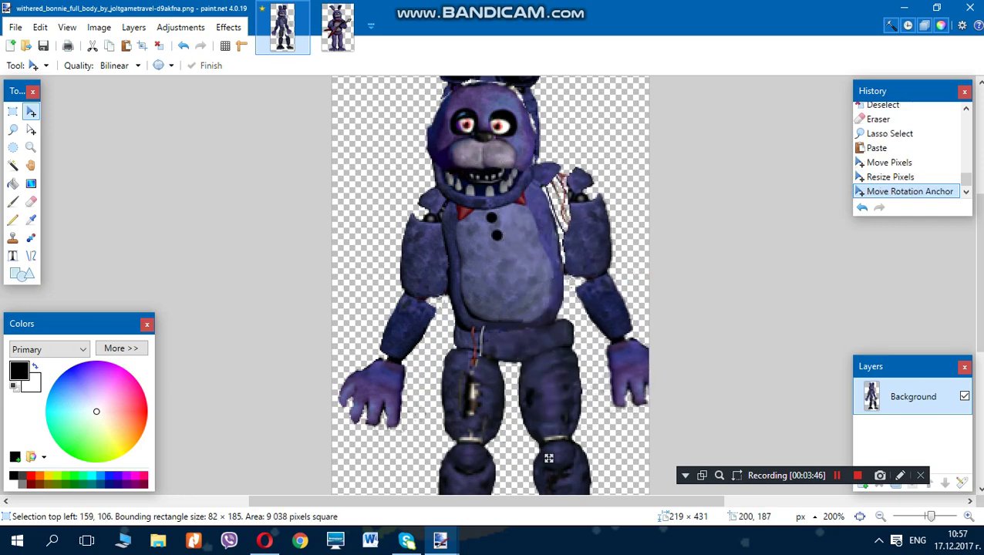
- Rotate the mirrored arm to about -165° and position it against the armless shoulder, covering the hanging wires
{"action": "left_click_drag", "start_coordinate": [548, 458], "coordinate": [455, 475]}
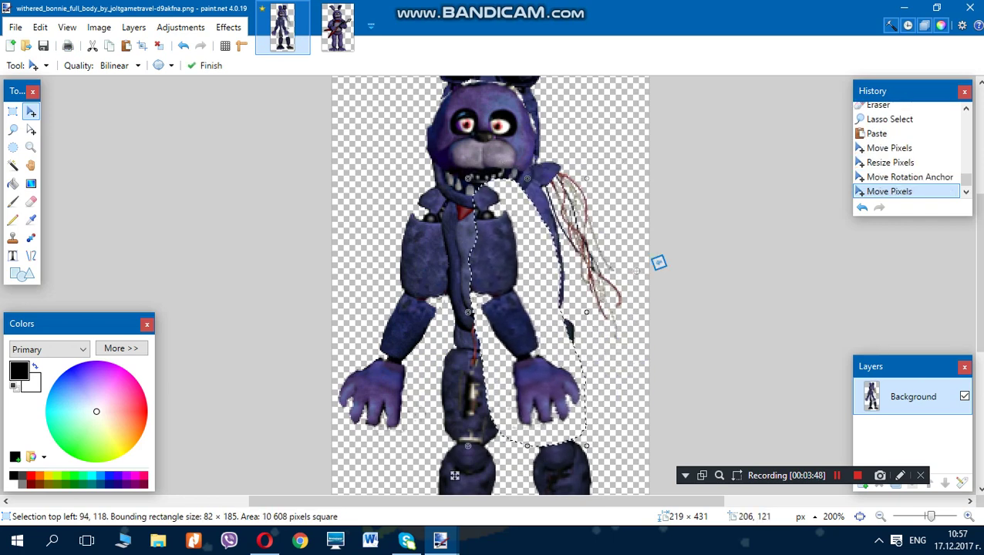
{"action": "left_click_drag", "start_coordinate": [604, 205], "coordinate": [569, 209]}
{"action": "left_click_drag", "start_coordinate": [527, 336], "coordinate": [611, 252]}
{"action": "left_click_drag", "start_coordinate": [626, 444], "coordinate": [481, 461]}
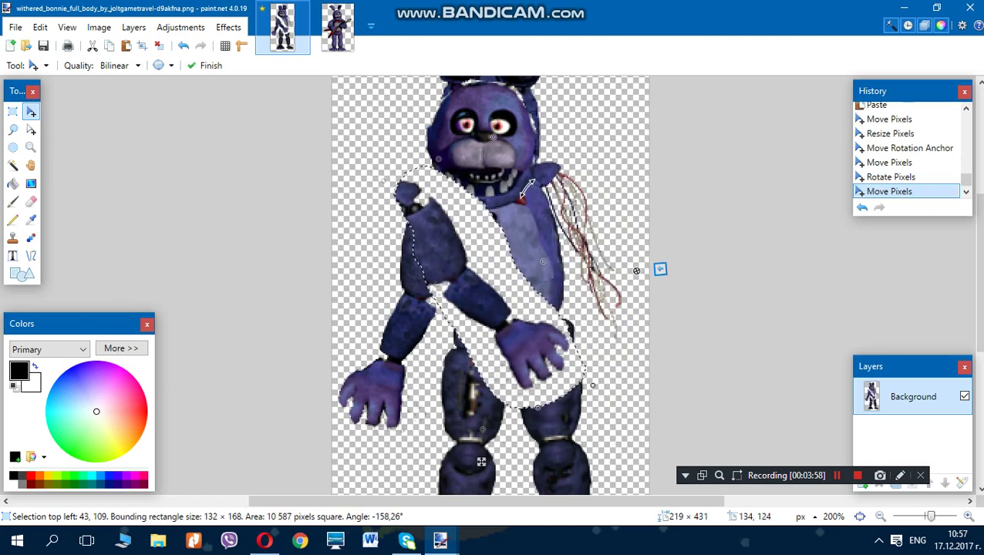
{"action": "left_click_drag", "start_coordinate": [517, 205], "coordinate": [505, 213]}
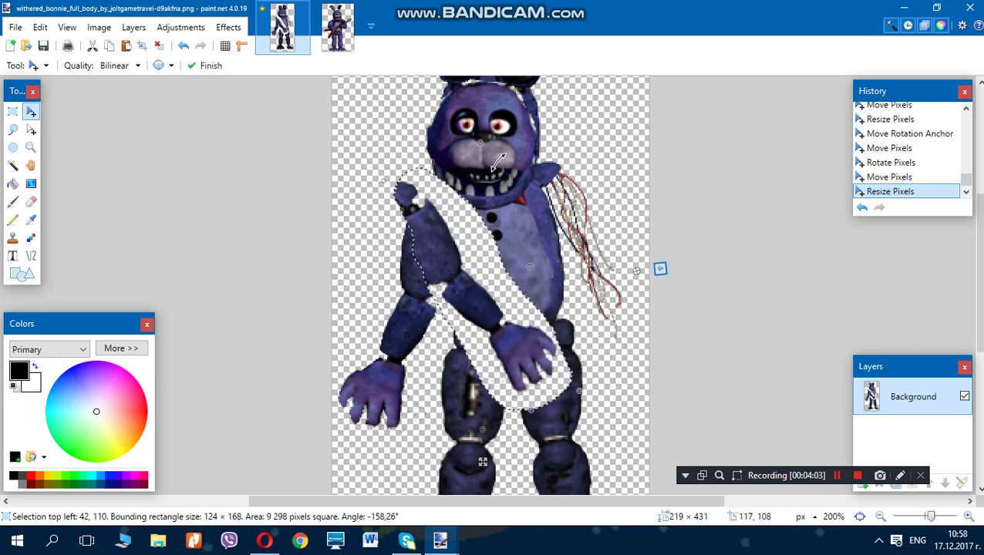
{"action": "left_click_drag", "start_coordinate": [500, 154], "coordinate": [572, 171]}
{"action": "left_click_drag", "start_coordinate": [433, 407], "coordinate": [444, 473]}
{"action": "mouse_move", "coordinate": [636, 271]}
{"action": "left_mouse_down"}
{"action": "mouse_move", "coordinate": [655, 259]}
{"action": "mouse_move", "coordinate": [637, 267]}
{"action": "left_mouse_up"}
{"action": "left_click_drag", "start_coordinate": [502, 485], "coordinate": [588, 450]}
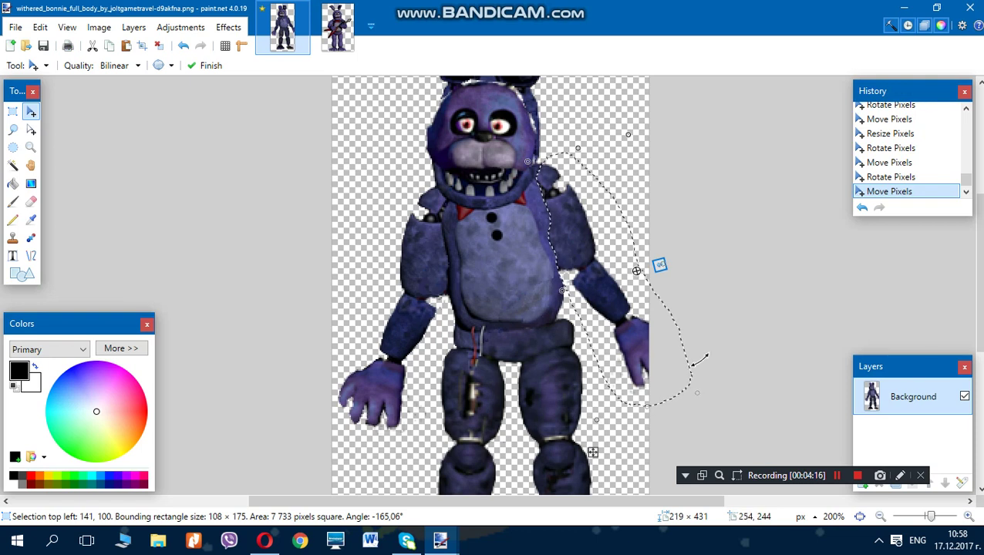
- Narrow the mirrored arm selection to about 96 × 180 pixels, fit it against the torso and deselect
{"action": "left_click_drag", "start_coordinate": [697, 393], "coordinate": [691, 400]}
{"action": "left_click_drag", "start_coordinate": [655, 268], "coordinate": [651, 270]}
{"action": "left_click_drag", "start_coordinate": [686, 402], "coordinate": [680, 404]}
{"action": "left_click", "coordinate": [728, 297]}
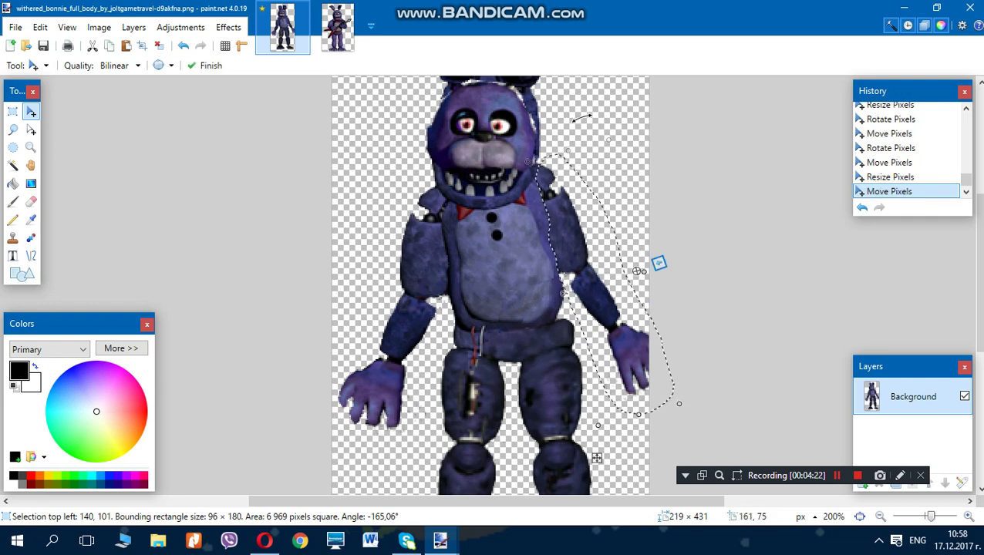
{"action": "left_click", "coordinate": [582, 117]}
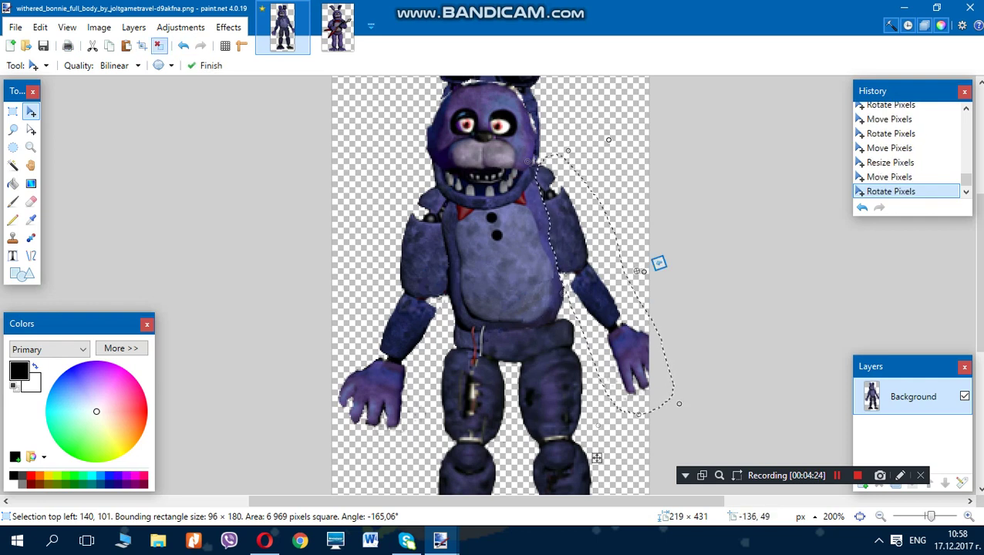
{"action": "key", "text": "ctrl+d"}
- Copy a lassoed patch of clean pelvis, about 18 × 10 pixels, over the middle of the red and white wires beside it
{"action": "key", "text": "ctrl+plus"}
{"action": "key", "text": "ctrl+plus"}
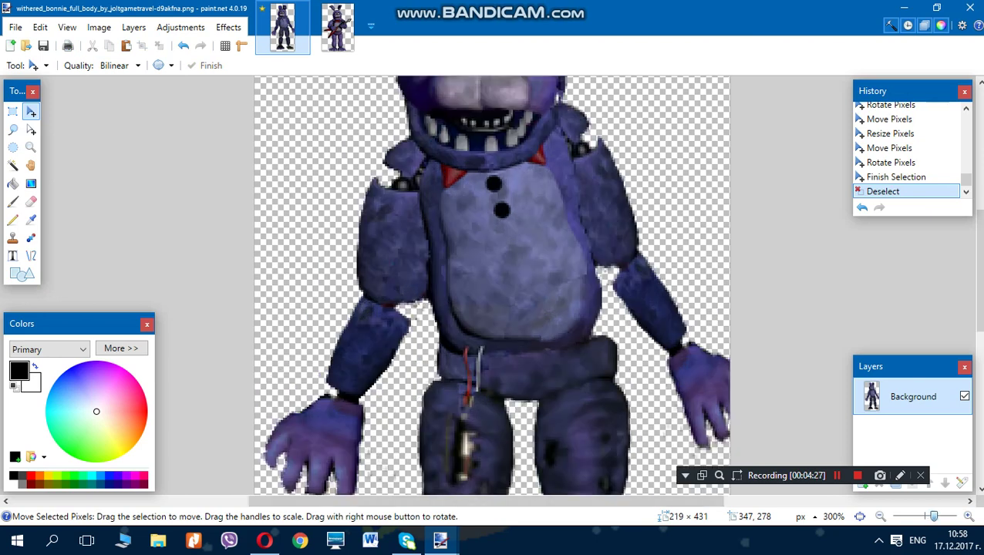
{"action": "scroll", "coordinate": [494, 285], "scroll_direction": "down", "scroll_amount": 3}
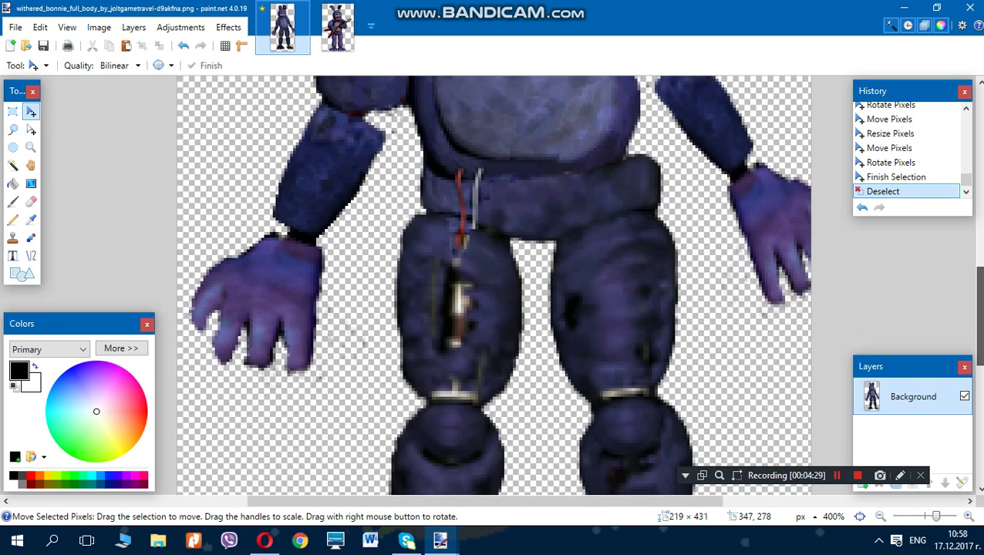
{"action": "left_click", "coordinate": [13, 130]}
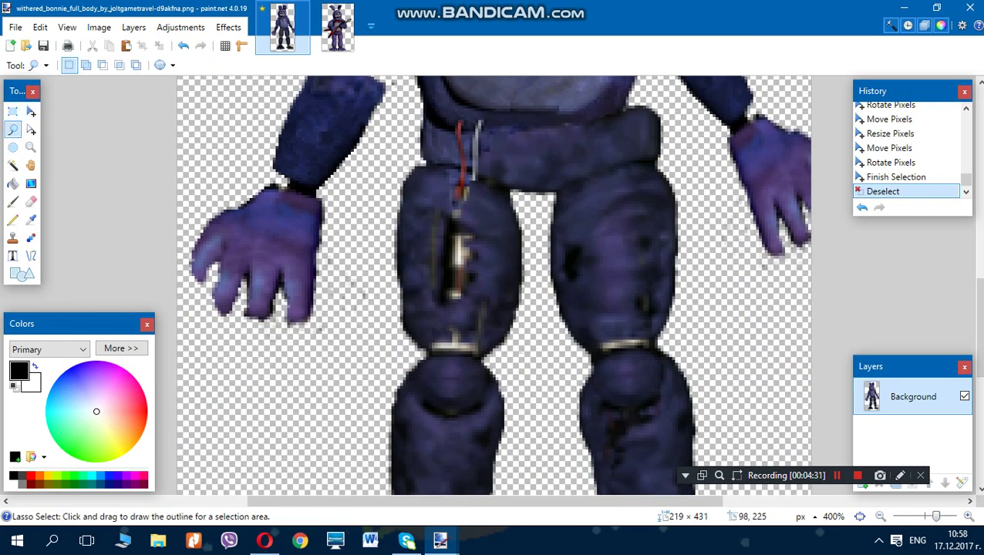
{"action": "mouse_move", "coordinate": [493, 142]}
{"action": "left_mouse_down"}
{"action": "mouse_move", "coordinate": [544, 157]}
{"action": "mouse_move", "coordinate": [521, 173]}
{"action": "mouse_move", "coordinate": [493, 164]}
{"action": "left_mouse_up"}
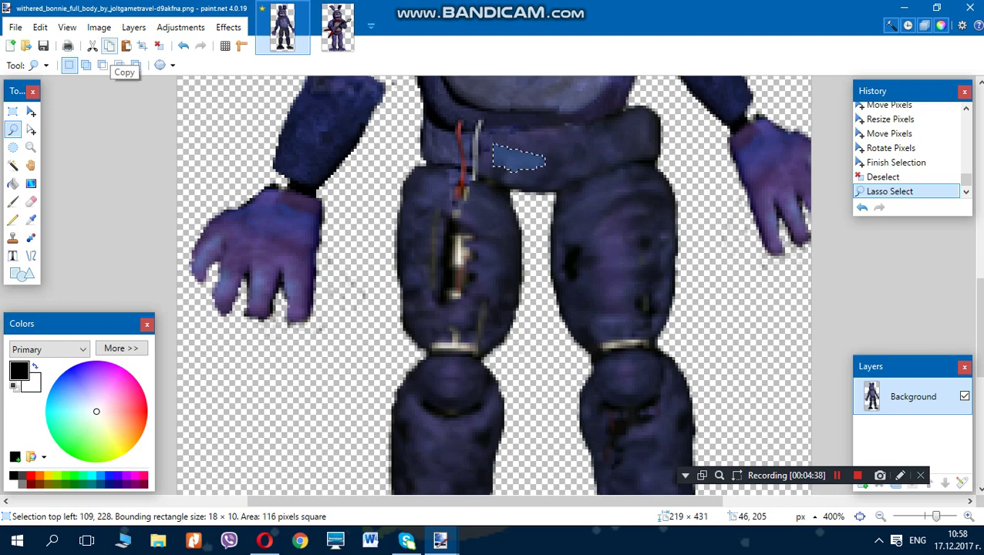
{"action": "left_click", "coordinate": [126, 46]}
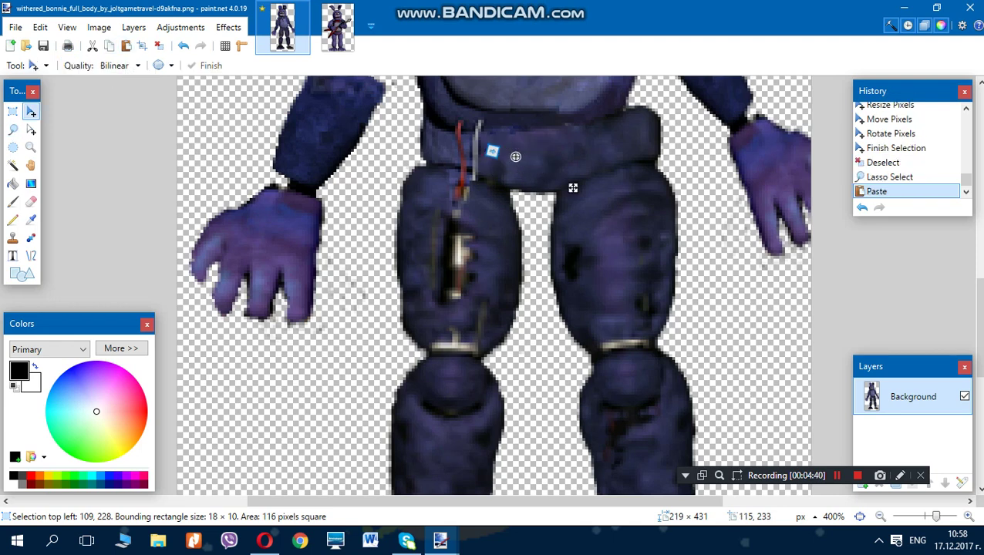
{"action": "left_click_drag", "start_coordinate": [487, 152], "coordinate": [439, 143]}
{"action": "left_click_drag", "start_coordinate": [573, 188], "coordinate": [529, 185]}
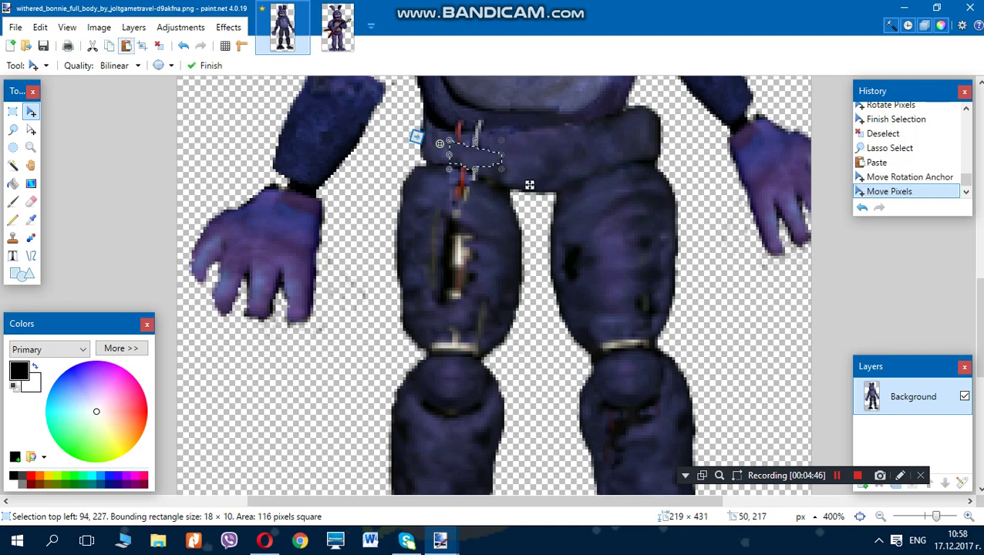
- Paste the pelvis patch twice more, over the upper and lower parts of the pelvis wires, and deselect
{"action": "key", "text": "ctrl+v"}
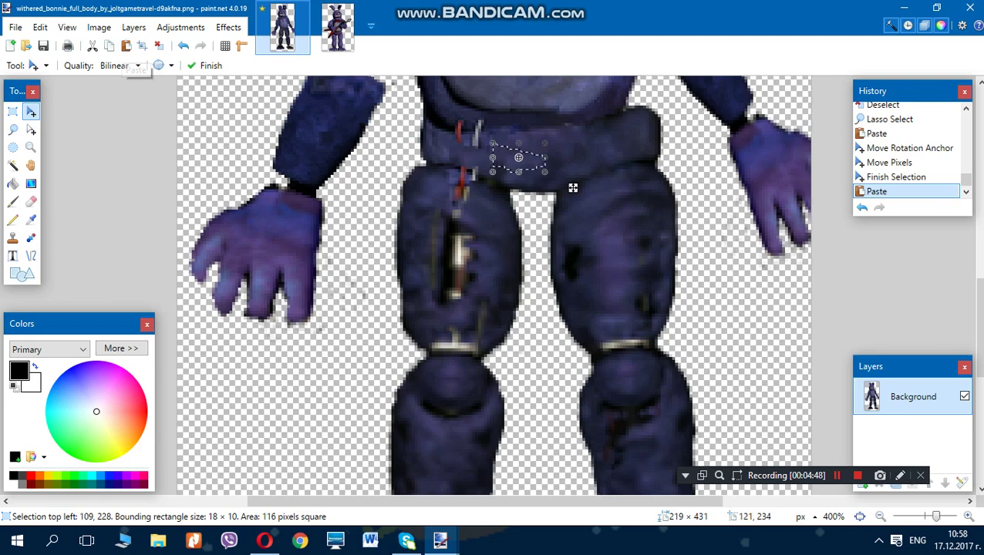
{"action": "left_click_drag", "start_coordinate": [572, 187], "coordinate": [526, 167]}
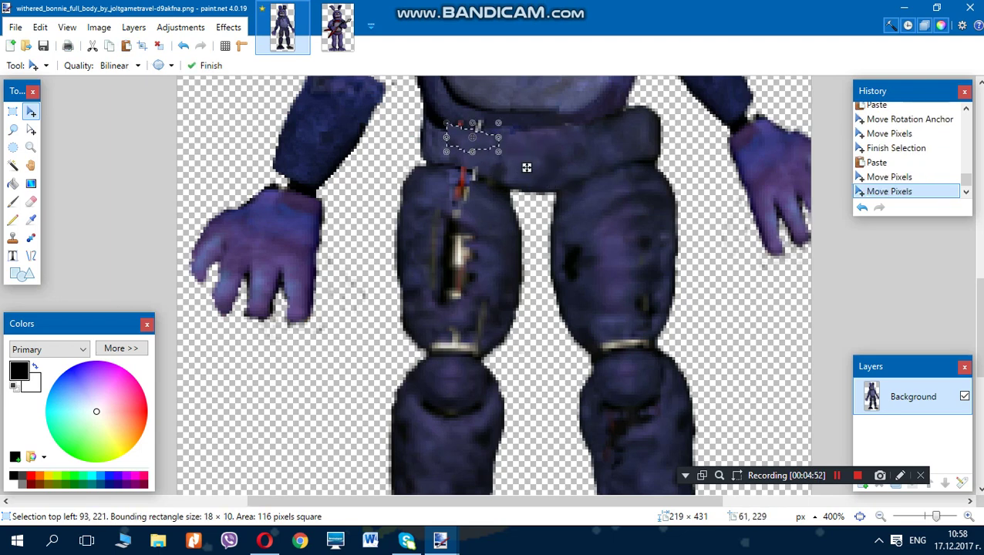
{"action": "key", "text": "ctrl+v"}
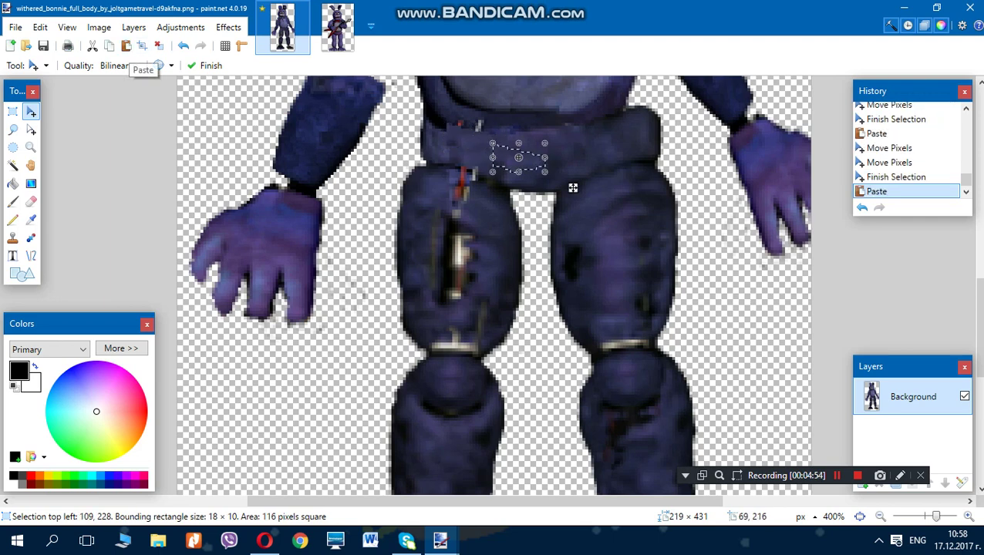
{"action": "left_click_drag", "start_coordinate": [519, 157], "coordinate": [447, 142]}
{"action": "left_click_drag", "start_coordinate": [573, 188], "coordinate": [527, 196]}
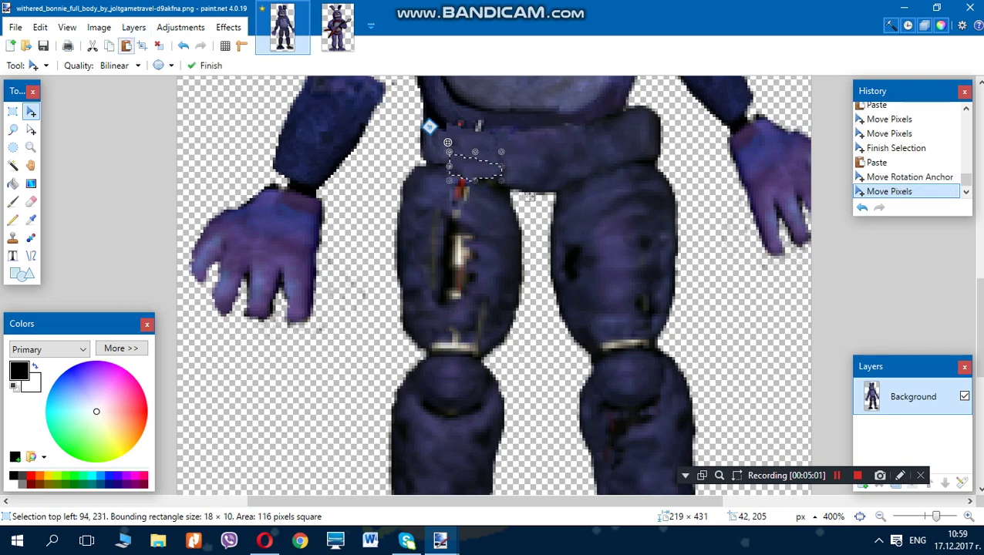
{"action": "left_click", "coordinate": [159, 46]}
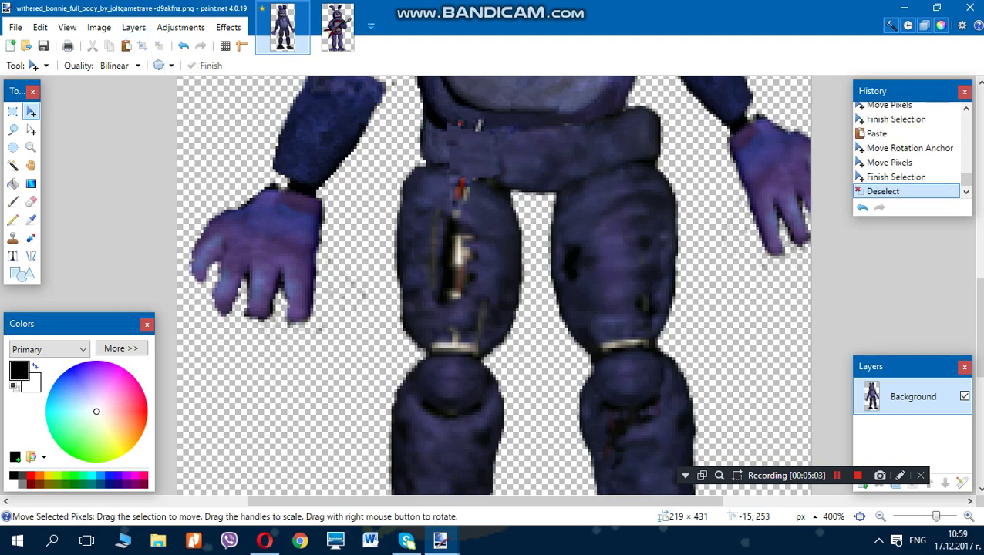
- Copy a lassoed 11 × 4 pixel patch of the lower torso, stretch it to about 19 × 11 over the wire ends at the waist, and deselect
{"action": "key", "text": "s"}
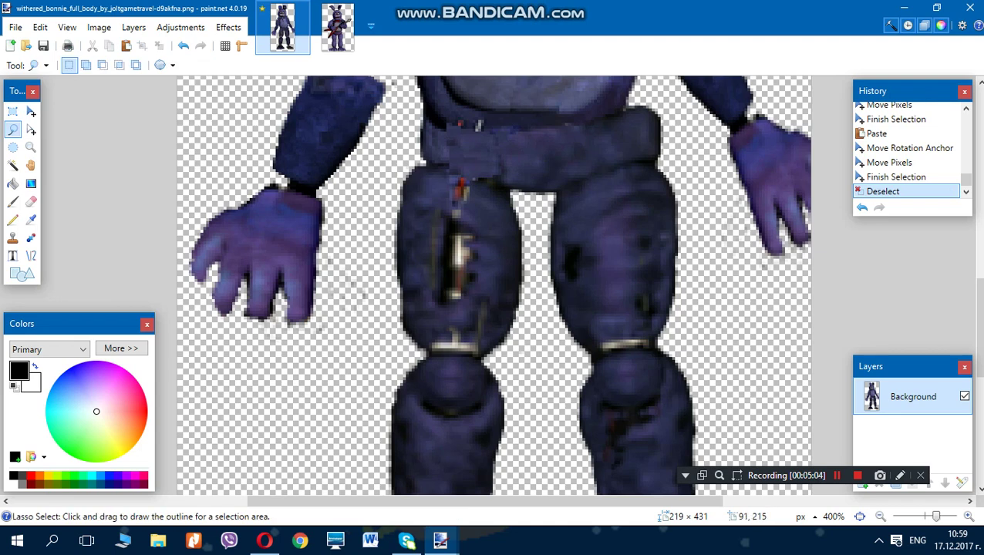
{"action": "left_click_drag", "start_coordinate": [438, 102], "coordinate": [476, 110]}
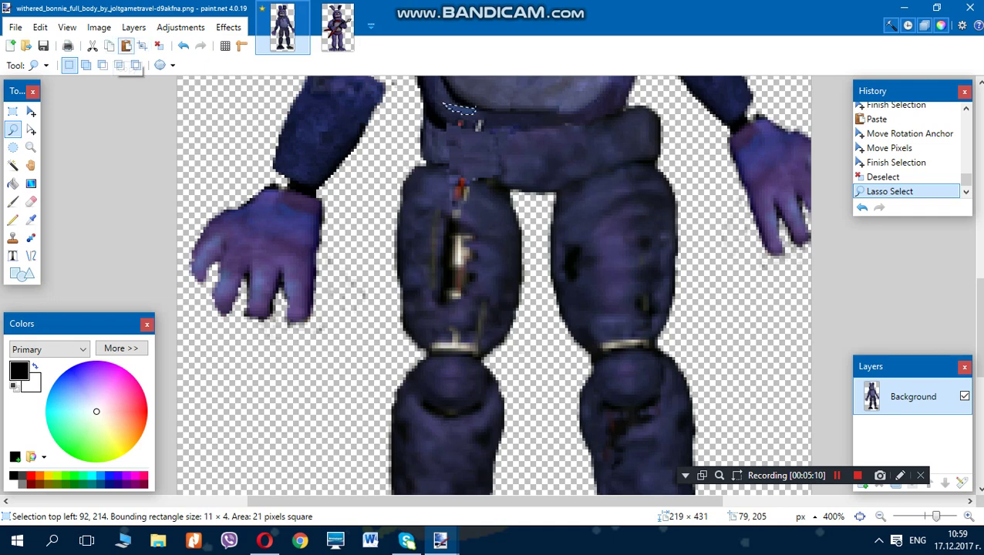
{"action": "left_click", "coordinate": [125, 46]}
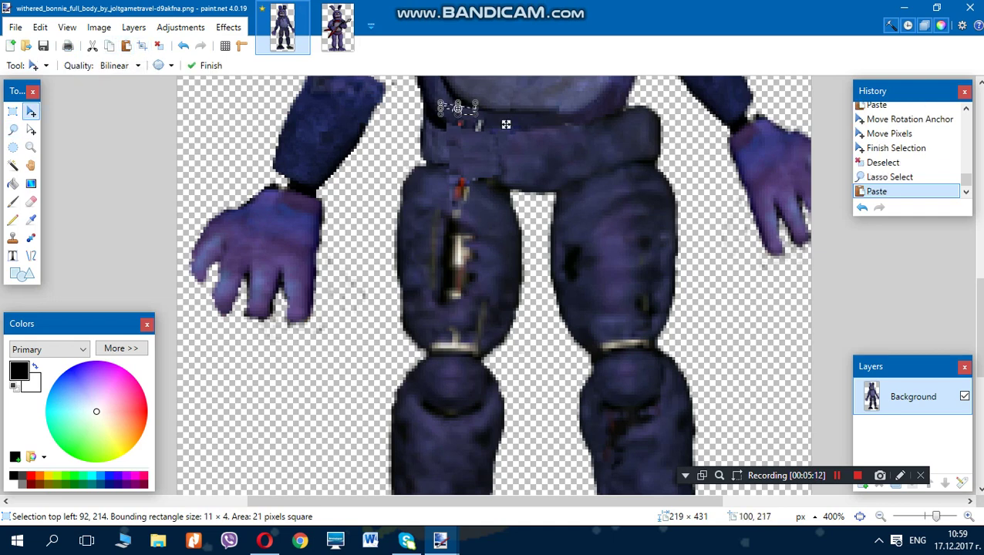
{"action": "left_click_drag", "start_coordinate": [503, 134], "coordinate": [525, 149]}
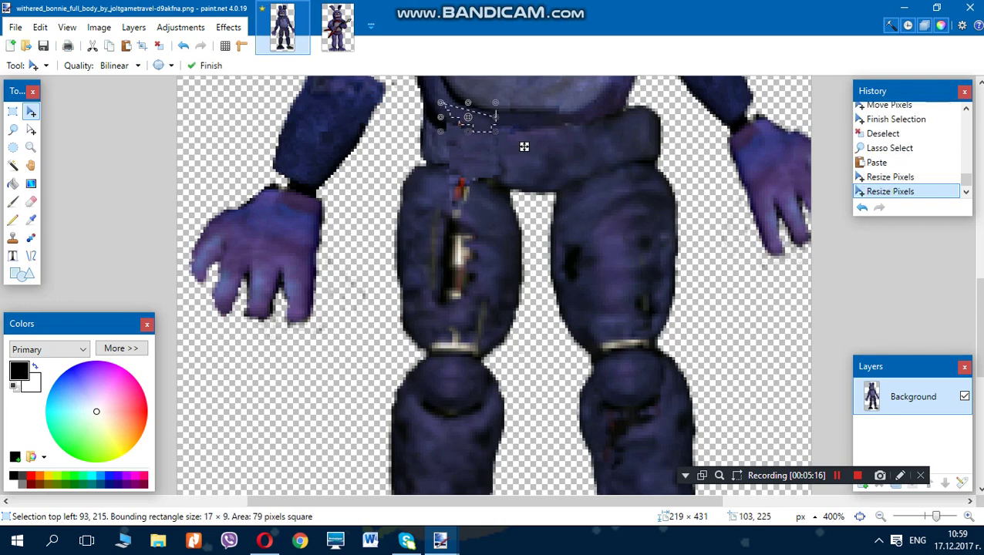
{"action": "left_click", "coordinate": [522, 155]}
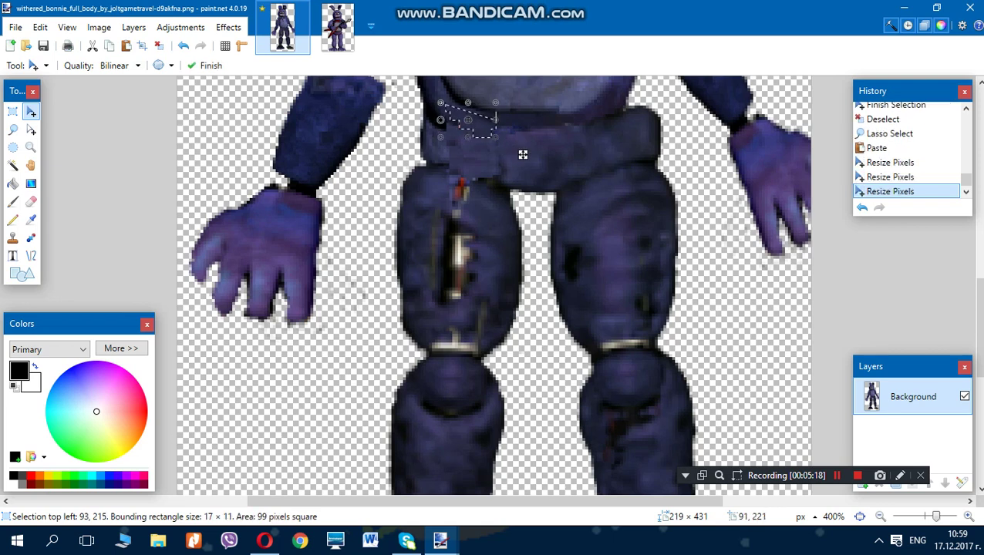
{"action": "left_click_drag", "start_coordinate": [436, 120], "coordinate": [426, 120]}
{"action": "left_click_drag", "start_coordinate": [639, 251], "coordinate": [639, 252]}
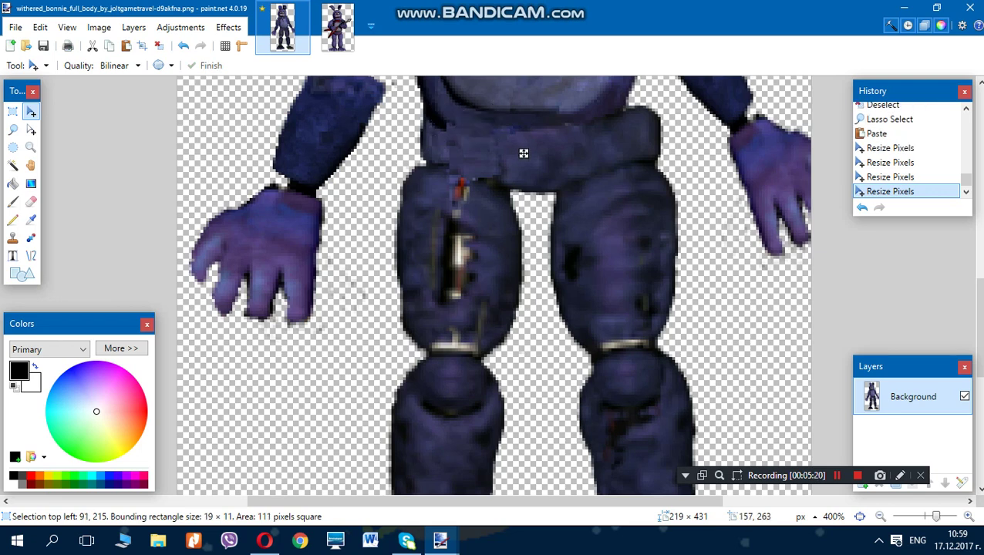
{"action": "left_click", "coordinate": [523, 153]}
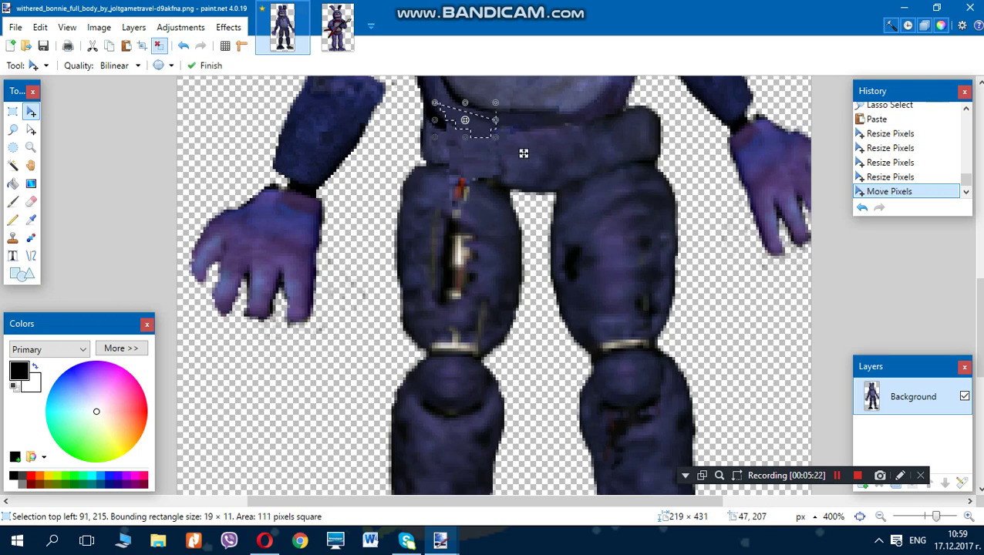
{"action": "key", "text": "ctrl+d"}
- Copy a lassoed 7 × 26 pixel patch of the damaged thigh and stretch it to about 25 × 41 pixels over the exposed endoskeleton hole
{"action": "left_click", "coordinate": [12, 129]}
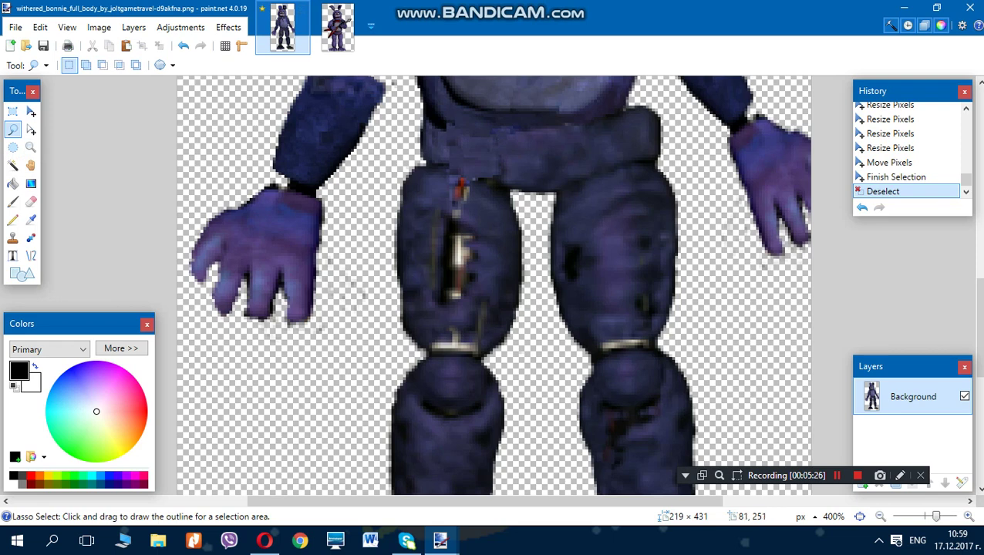
{"action": "left_click_drag", "start_coordinate": [412, 210], "coordinate": [418, 290]}
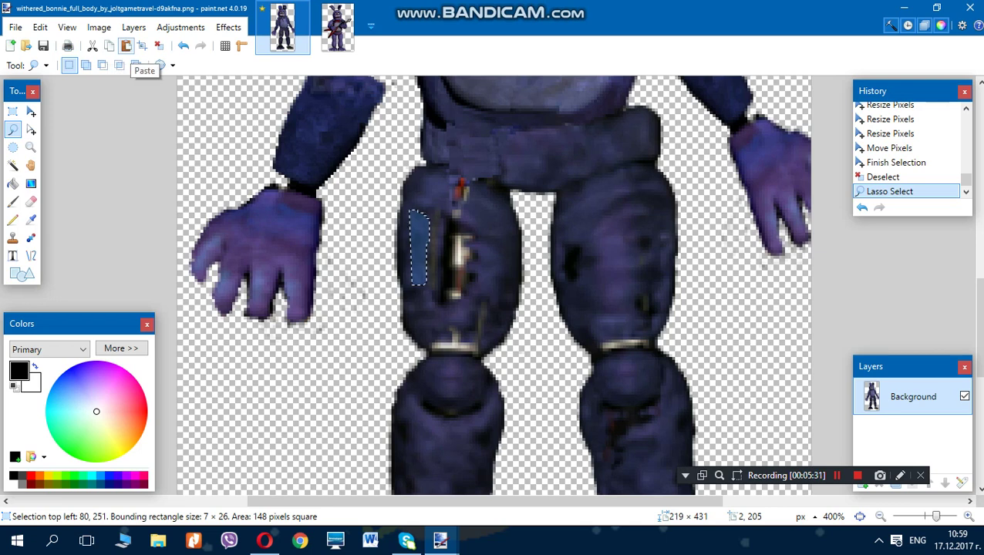
{"action": "left_click", "coordinate": [126, 45]}
{"action": "left_click_drag", "start_coordinate": [438, 316], "coordinate": [455, 336]}
{"action": "left_click_drag", "start_coordinate": [436, 230], "coordinate": [436, 193]}
{"action": "left_click_drag", "start_coordinate": [447, 250], "coordinate": [486, 260]}
{"action": "left_click_drag", "start_coordinate": [427, 255], "coordinate": [415, 255]}
{"action": "left_click_drag", "start_coordinate": [504, 333], "coordinate": [503, 342]}
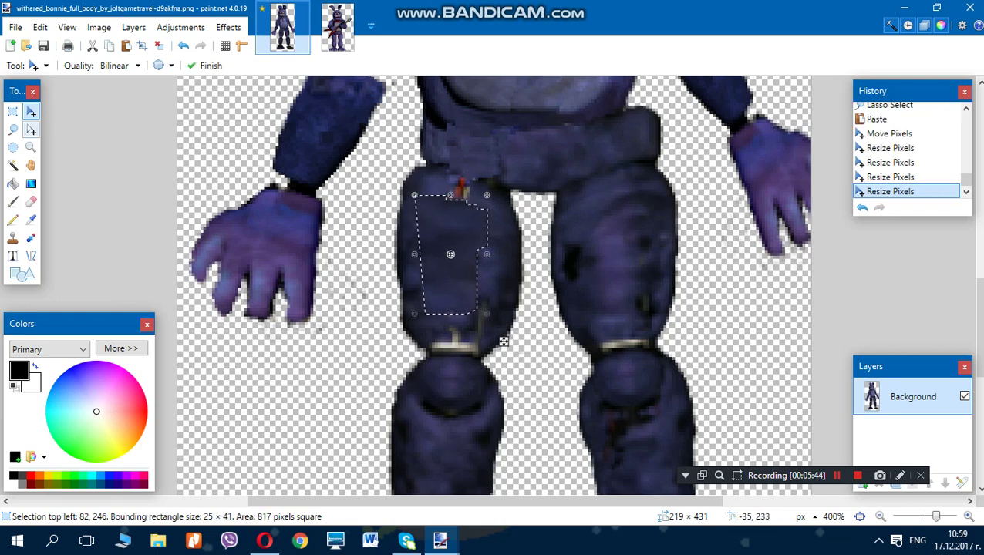
- Paste the copied 7 × 26 pixel thigh patch over the remaining red wires at the top of the thigh, and deselect
{"action": "key", "text": "ctrl+c"}
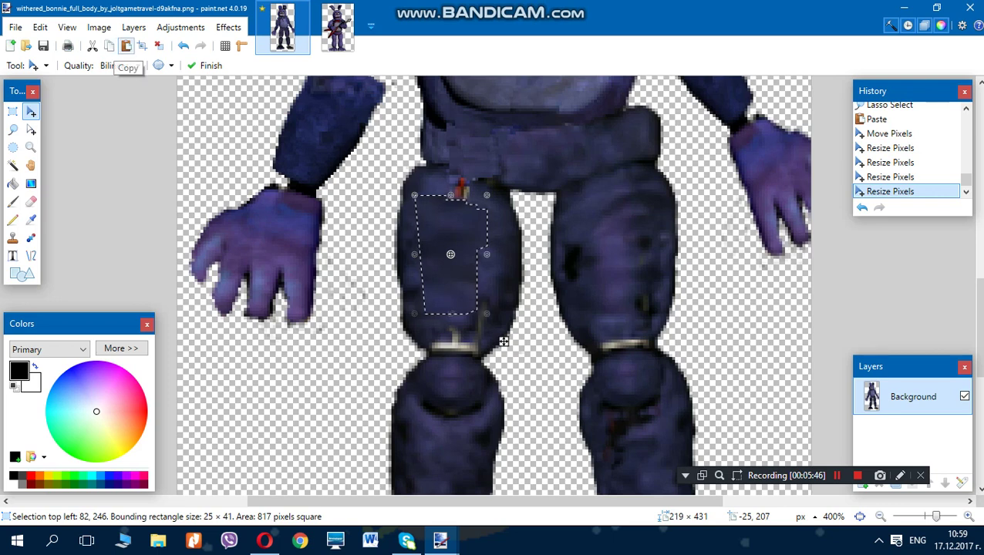
{"action": "left_click", "coordinate": [127, 46]}
{"action": "left_click_drag", "start_coordinate": [437, 316], "coordinate": [477, 278]}
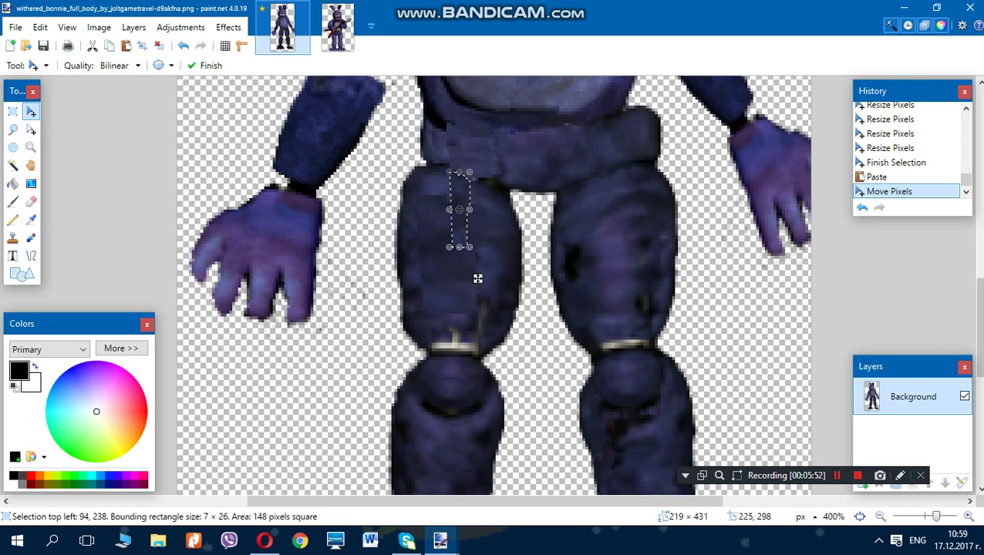
{"action": "key", "text": "ctrl+d"}
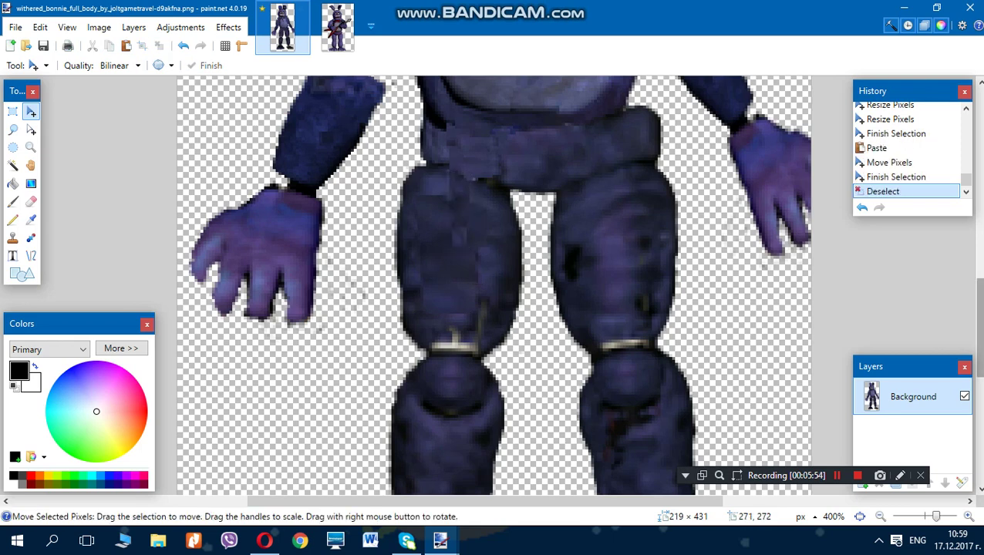
- Lasso the intact foot, about 72 × 43 pixels, paste a copy over the bare endoskeleton foot of the other leg, and deselect
{"action": "left_click_drag", "start_coordinate": [977, 308], "coordinate": [977, 382]}
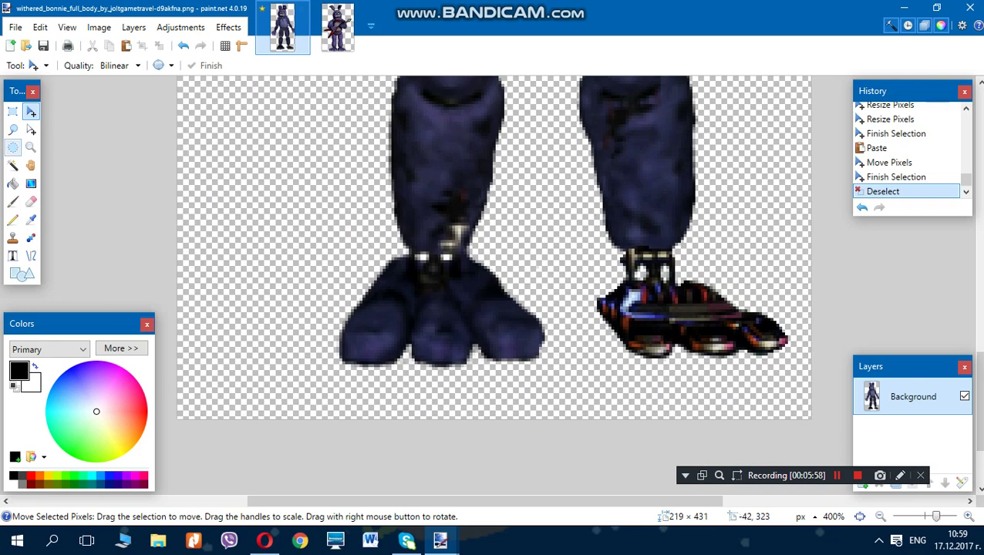
{"action": "left_click", "coordinate": [13, 129]}
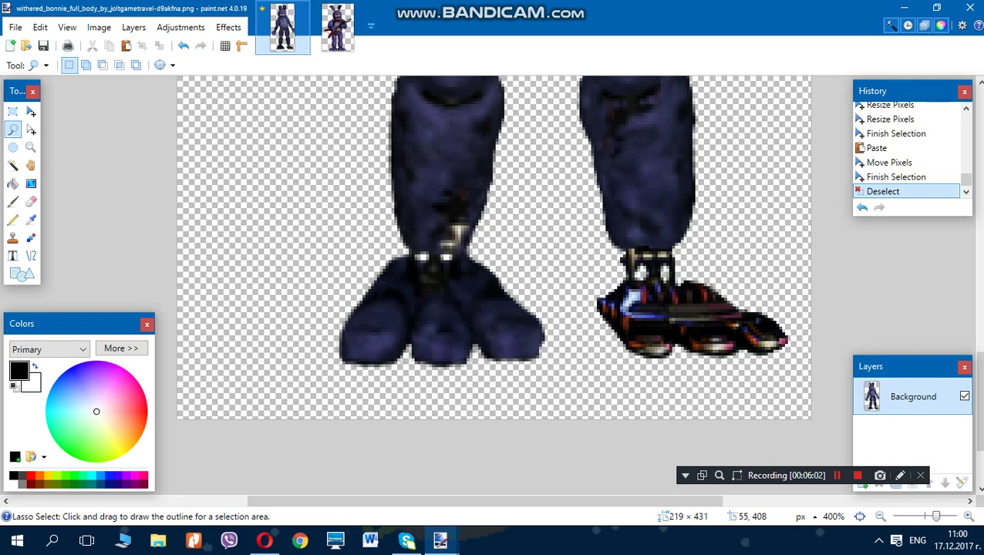
{"action": "mouse_move", "coordinate": [337, 356]}
{"action": "left_mouse_down"}
{"action": "mouse_move", "coordinate": [339, 289]}
{"action": "mouse_move", "coordinate": [386, 249]}
{"action": "mouse_move", "coordinate": [468, 263]}
{"action": "mouse_move", "coordinate": [513, 323]}
{"action": "mouse_move", "coordinate": [542, 323]}
{"action": "mouse_move", "coordinate": [545, 358]}
{"action": "mouse_move", "coordinate": [470, 369]}
{"action": "left_mouse_up"}
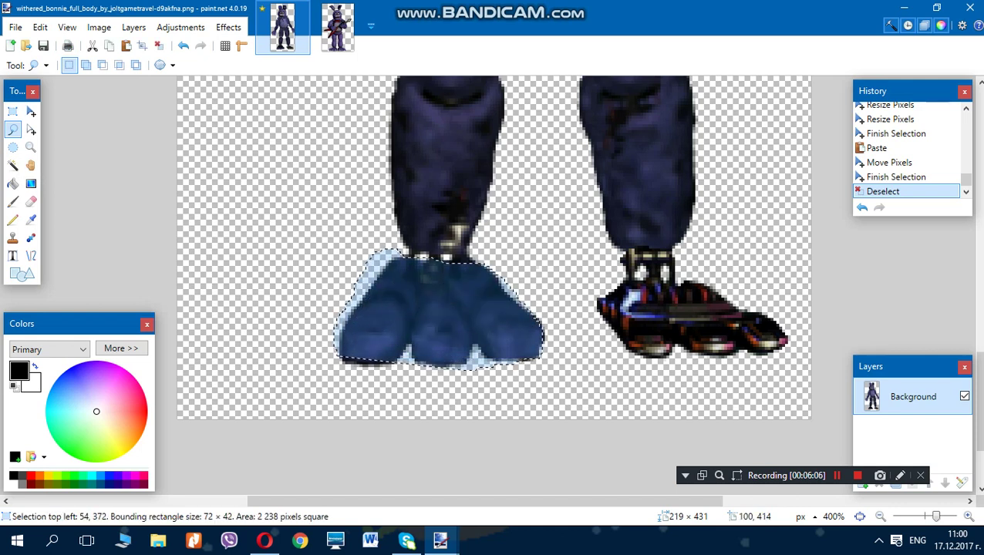
{"action": "left_click_drag", "start_coordinate": [360, 369], "coordinate": [337, 357]}
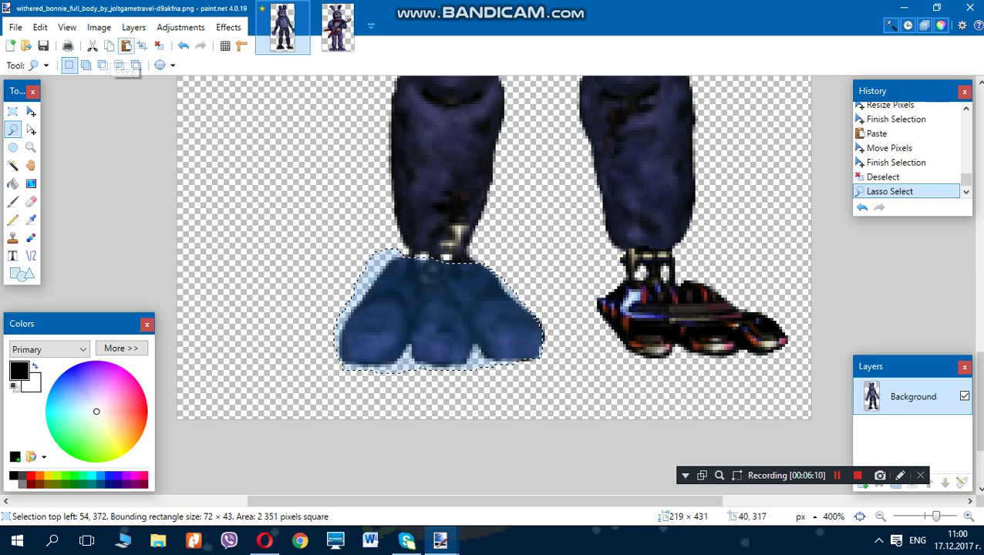
{"action": "left_click", "coordinate": [125, 46]}
{"action": "left_click_drag", "start_coordinate": [569, 389], "coordinate": [812, 390]}
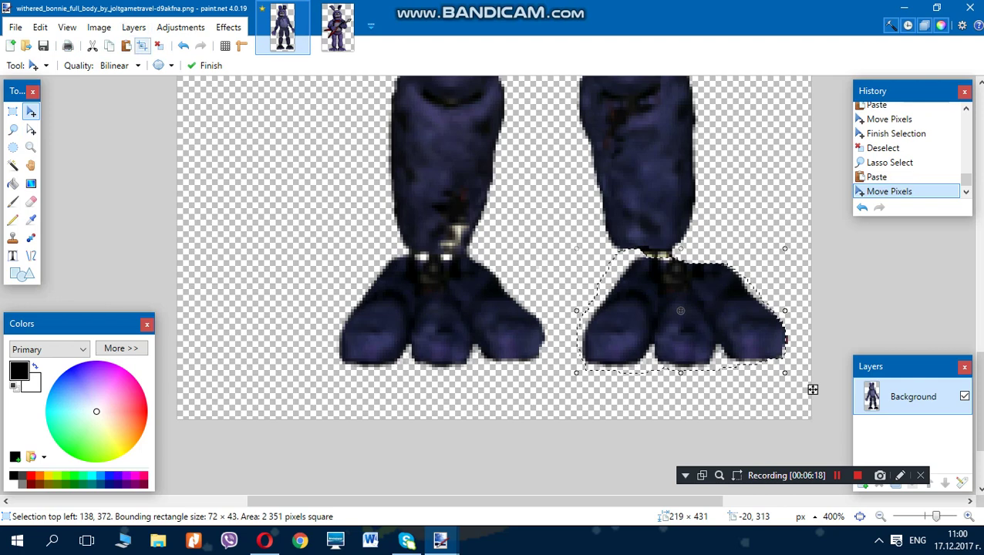
{"action": "key", "text": "ctrl+d"}
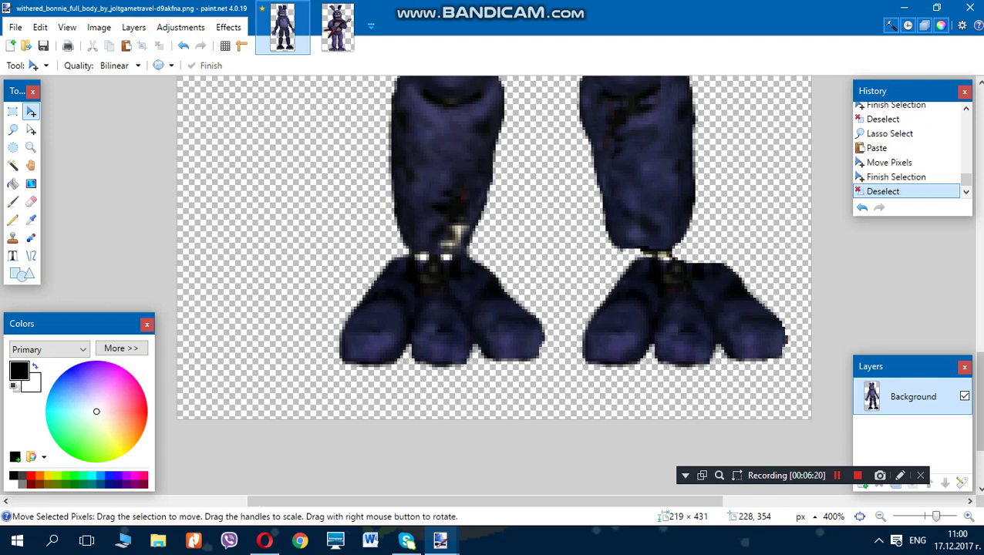
- Copy a lassoed 18 × 7 pixel patch of the damaged shin, stretch it to about 20 × 26 over the hole above the ankle, and deselect
{"action": "left_click_drag", "start_coordinate": [977, 401], "coordinate": [978, 350]}
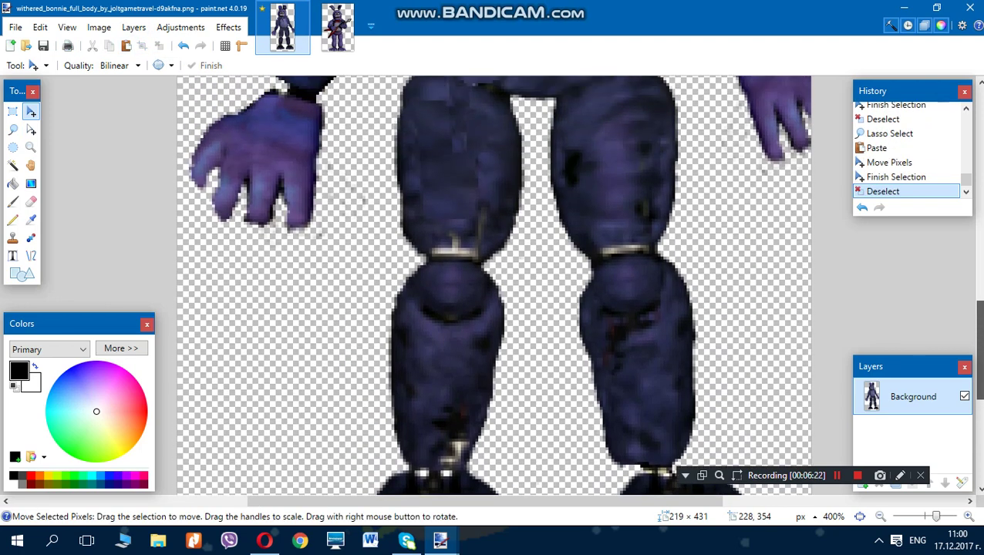
{"action": "left_click", "coordinate": [13, 130]}
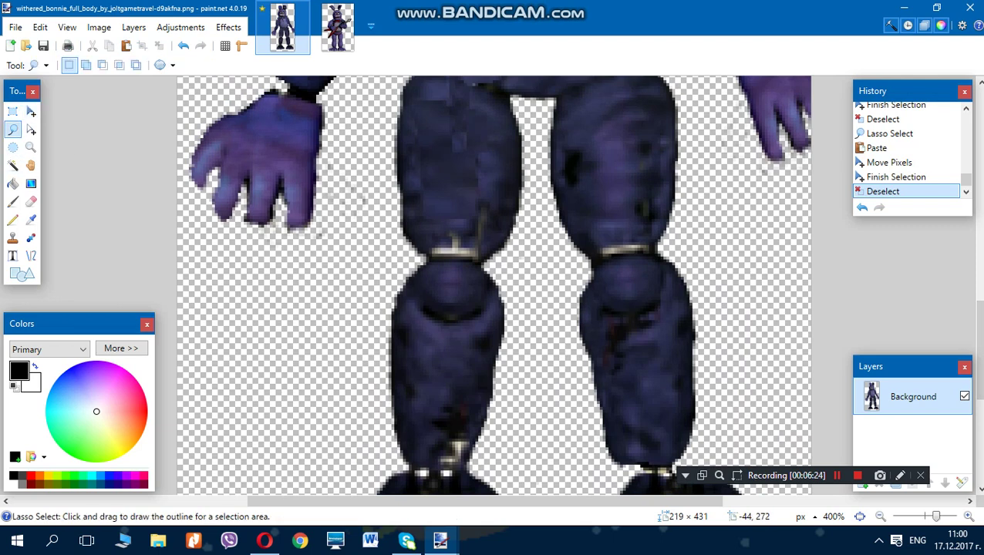
{"action": "left_click_drag", "start_coordinate": [419, 390], "coordinate": [476, 390]}
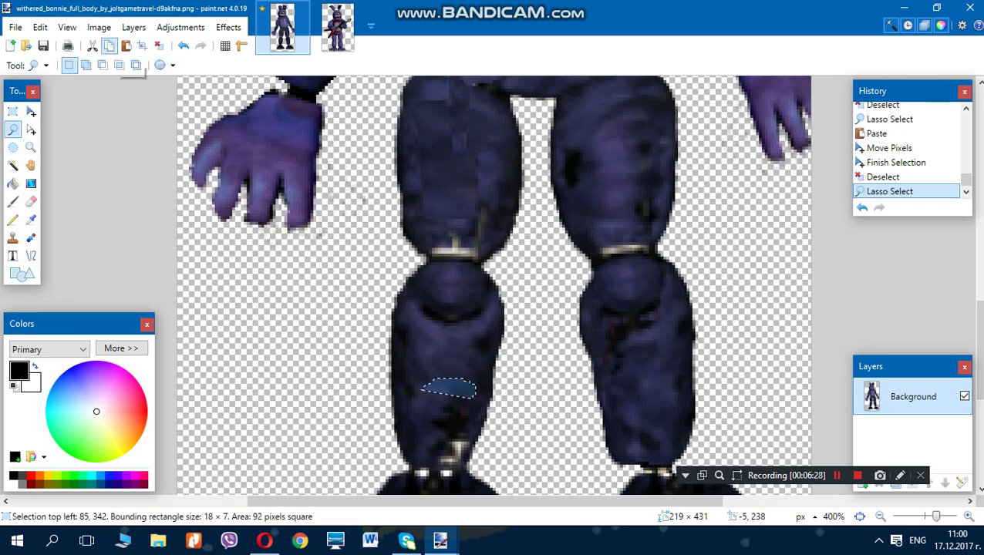
{"action": "left_click", "coordinate": [127, 47]}
{"action": "left_click_drag", "start_coordinate": [465, 391], "coordinate": [465, 391]}
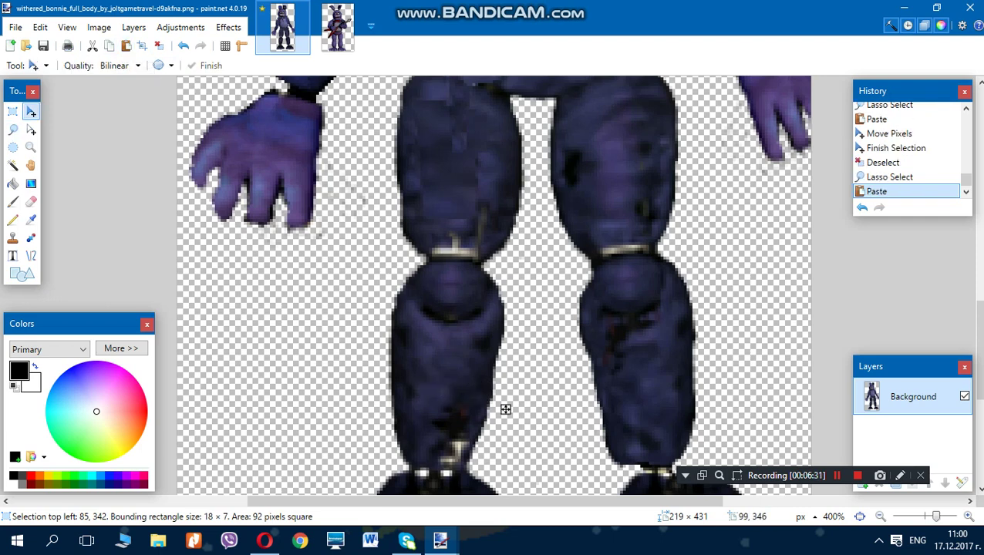
{"action": "left_click_drag", "start_coordinate": [505, 432], "coordinate": [490, 491]}
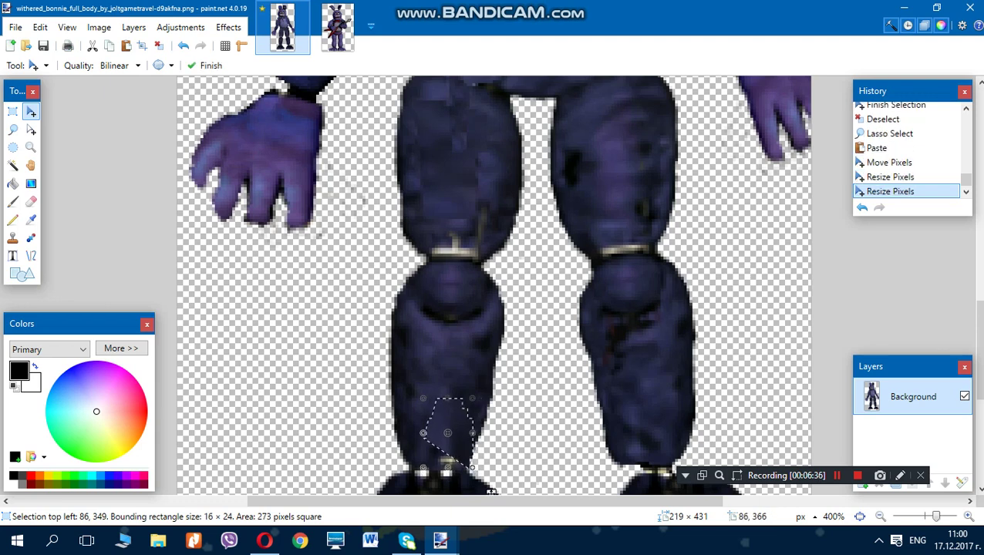
{"action": "left_click_drag", "start_coordinate": [422, 435], "coordinate": [413, 437]}
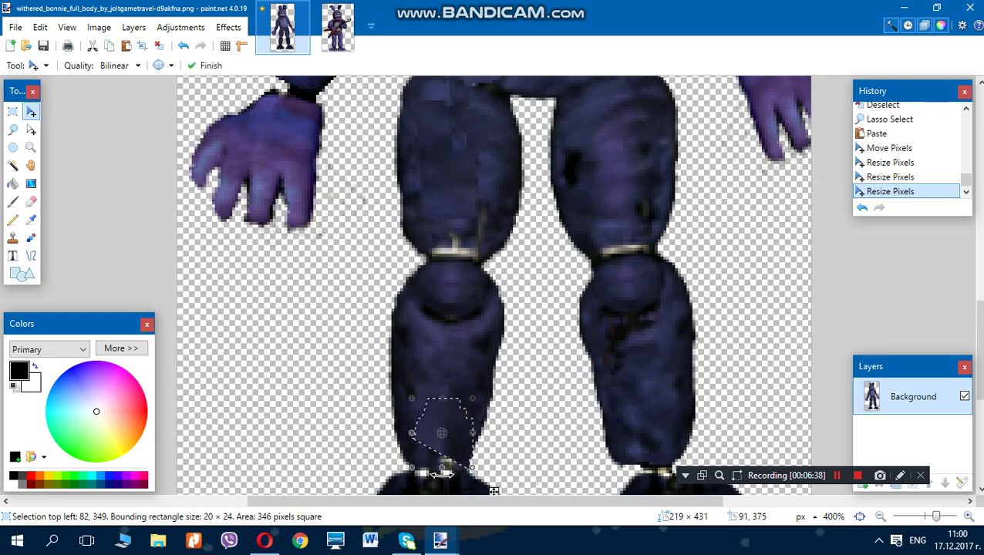
{"action": "left_click_drag", "start_coordinate": [441, 468], "coordinate": [440, 469]}
{"action": "left_click_drag", "start_coordinate": [493, 490], "coordinate": [492, 344]}
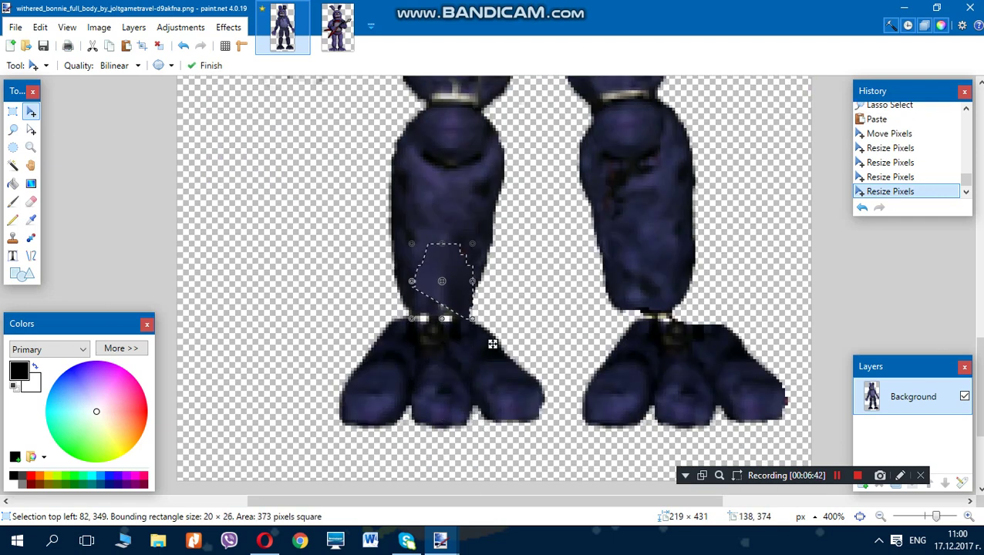
{"action": "left_click", "coordinate": [491, 344]}
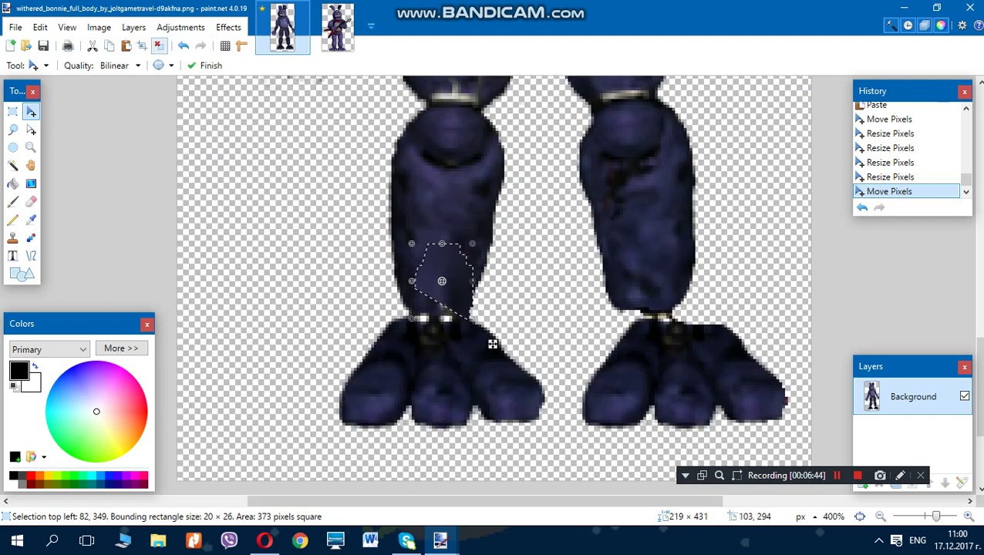
{"action": "left_click", "coordinate": [159, 45]}
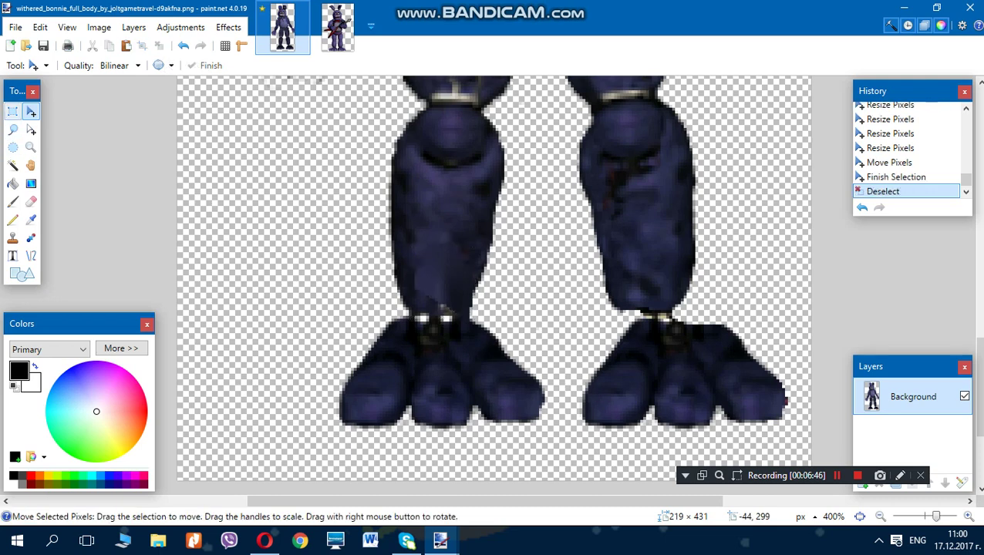
- Copy a lassoed 19 × 10 pixel patch of clean shin on the other leg over the lower end of its exposed wires
{"action": "left_click", "coordinate": [13, 129]}
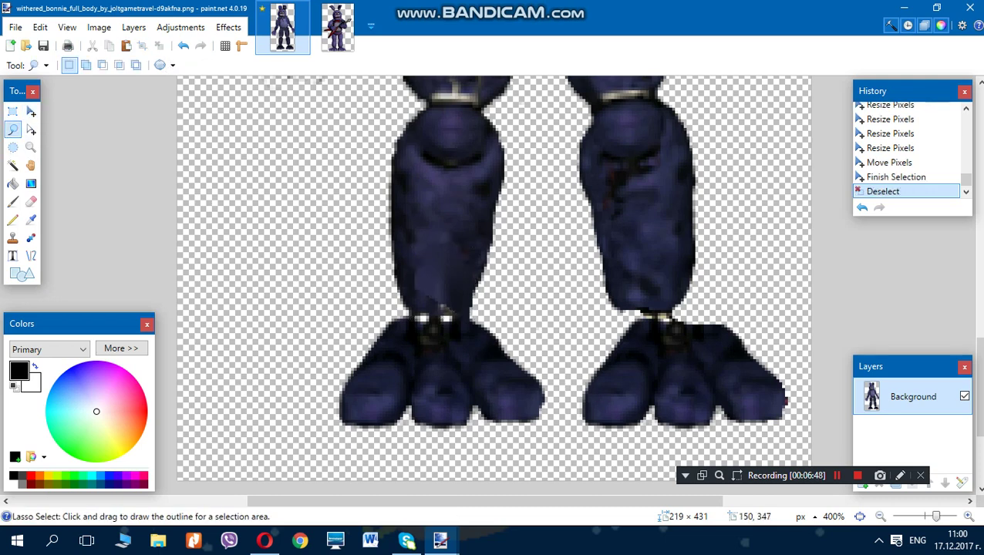
{"action": "left_click_drag", "start_coordinate": [606, 236], "coordinate": [664, 233]}
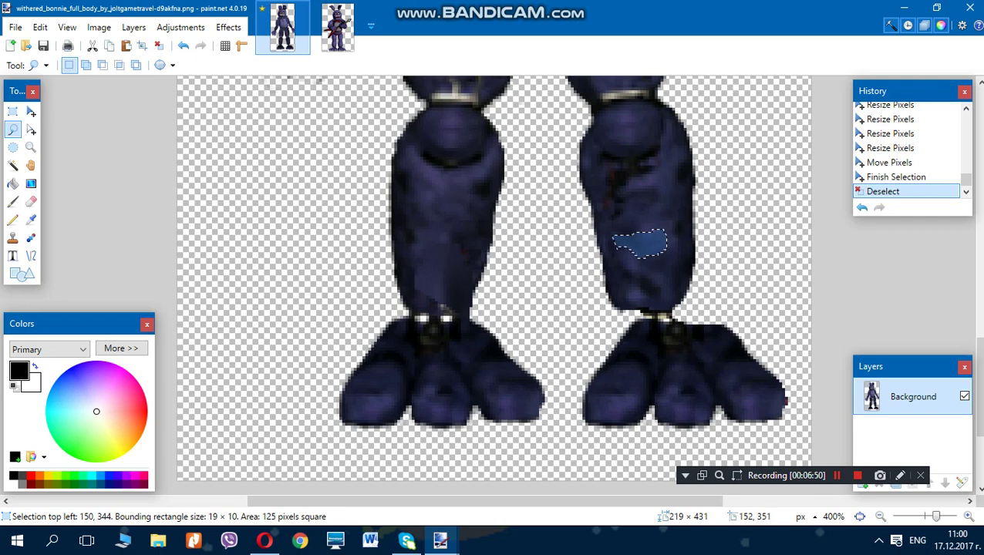
{"action": "left_click_drag", "start_coordinate": [619, 253], "coordinate": [616, 253]}
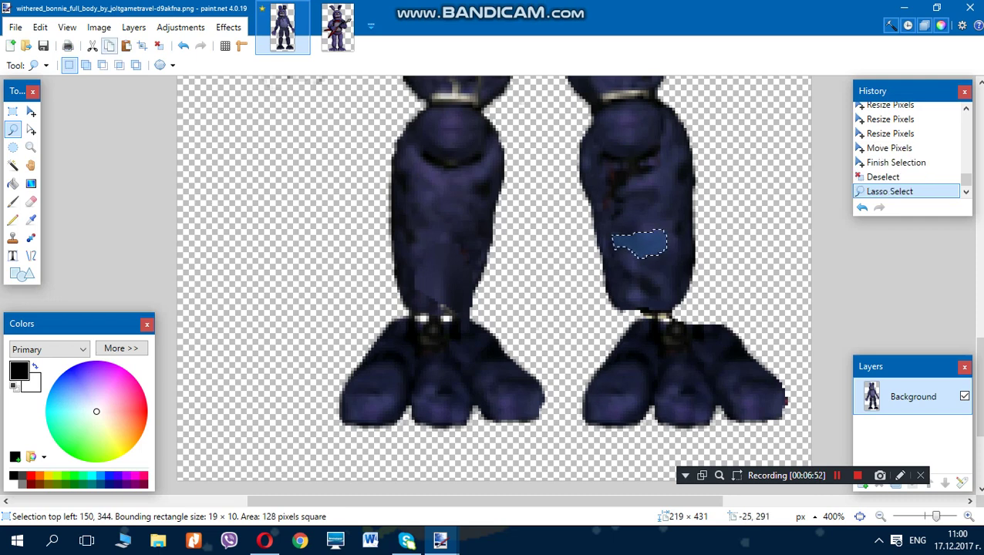
{"action": "left_click", "coordinate": [108, 45]}
{"action": "left_click", "coordinate": [126, 45]}
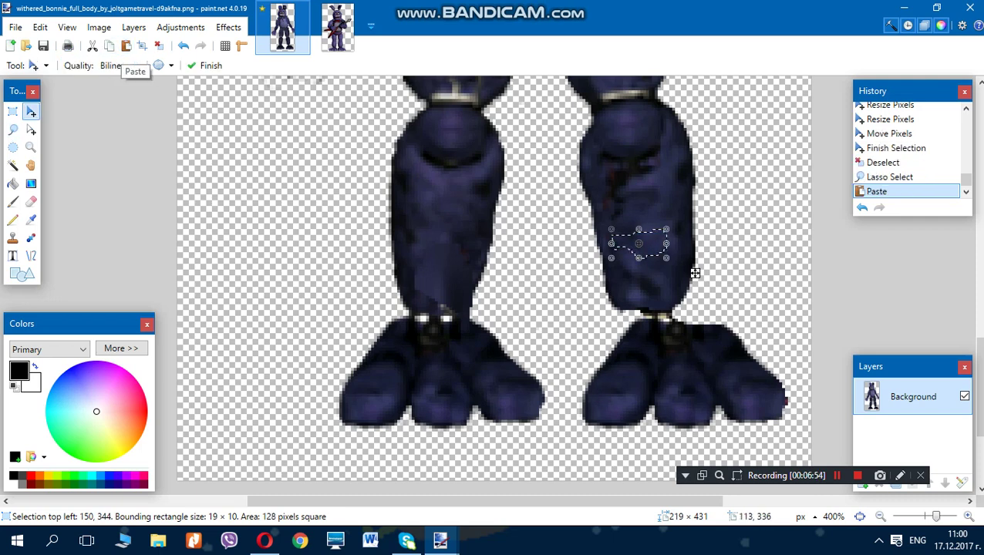
{"action": "left_click_drag", "start_coordinate": [695, 273], "coordinate": [677, 239]}
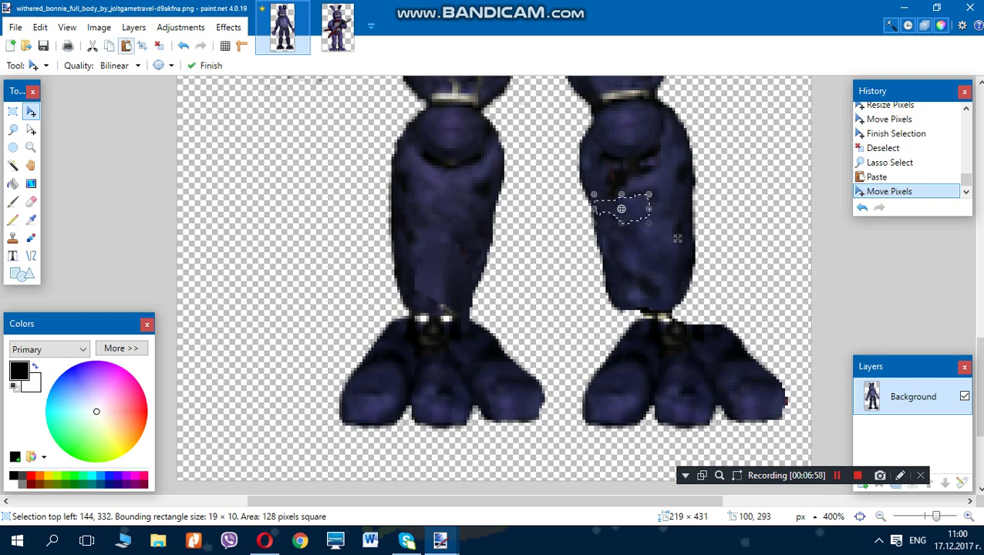
- Paste the shin patch twice more, over the middle wires and the torn area just below the knee, and deselect
{"action": "left_click", "coordinate": [126, 46]}
{"action": "left_click_drag", "start_coordinate": [694, 272], "coordinate": [665, 218]}
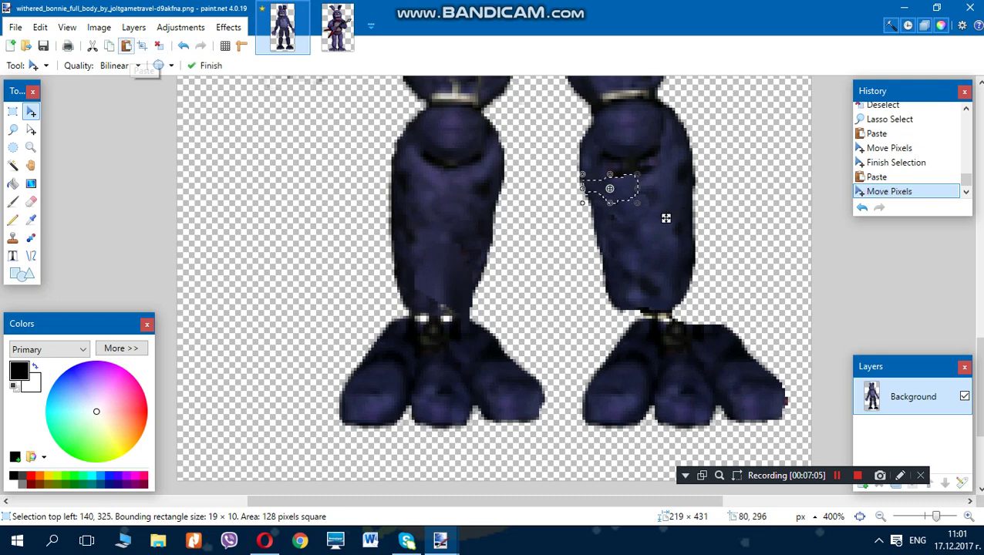
{"action": "key", "text": "ctrl+v"}
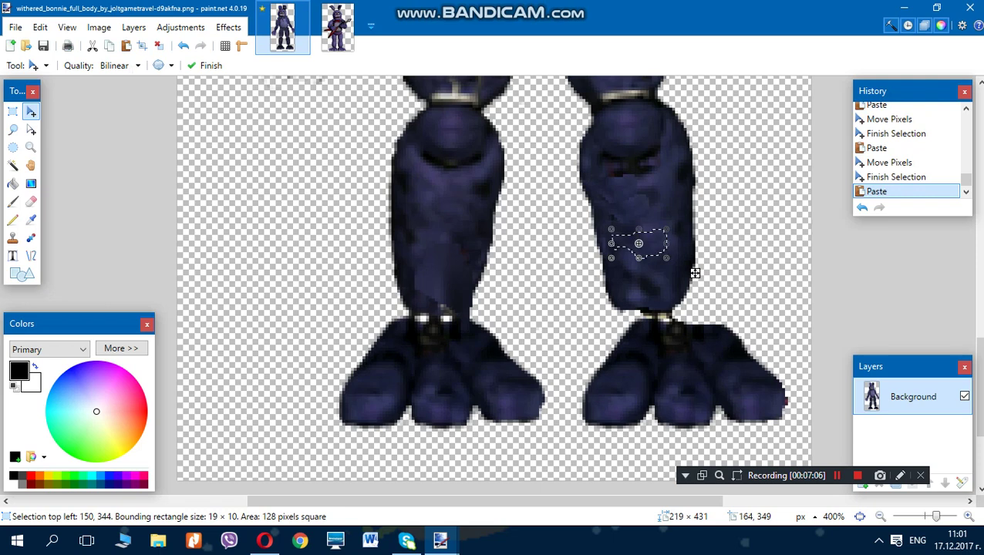
{"action": "left_click_drag", "start_coordinate": [694, 272], "coordinate": [683, 204]}
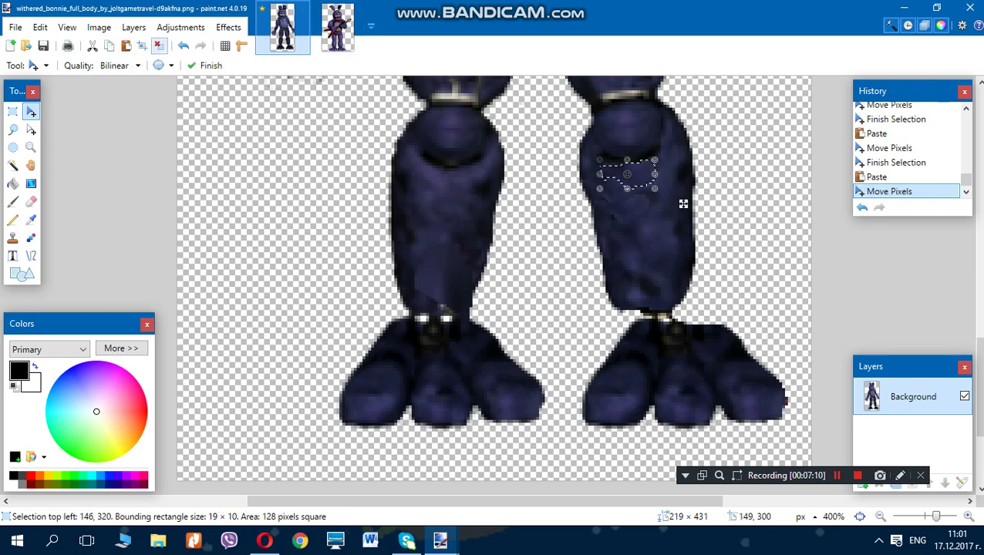
{"action": "left_click", "coordinate": [159, 45]}
- Save the repaired Bonnie image as a PNG with auto-detected bit depth
{"action": "left_click_drag", "start_coordinate": [936, 516], "coordinate": [928, 516]}
{"action": "scroll", "coordinate": [490, 286], "scroll_direction": "up", "scroll_amount": 5}
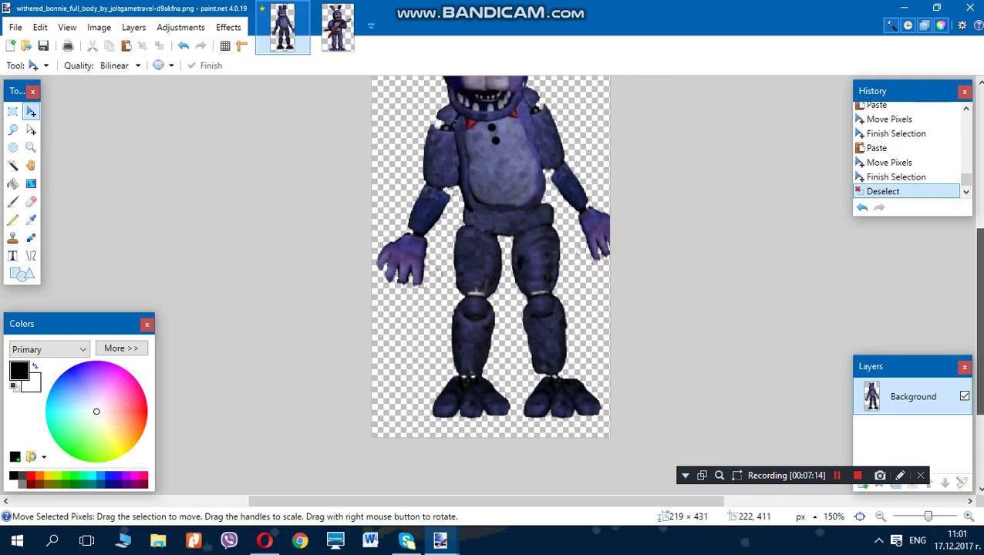
{"action": "scroll", "coordinate": [490, 285], "scroll_direction": "up", "scroll_amount": 1}
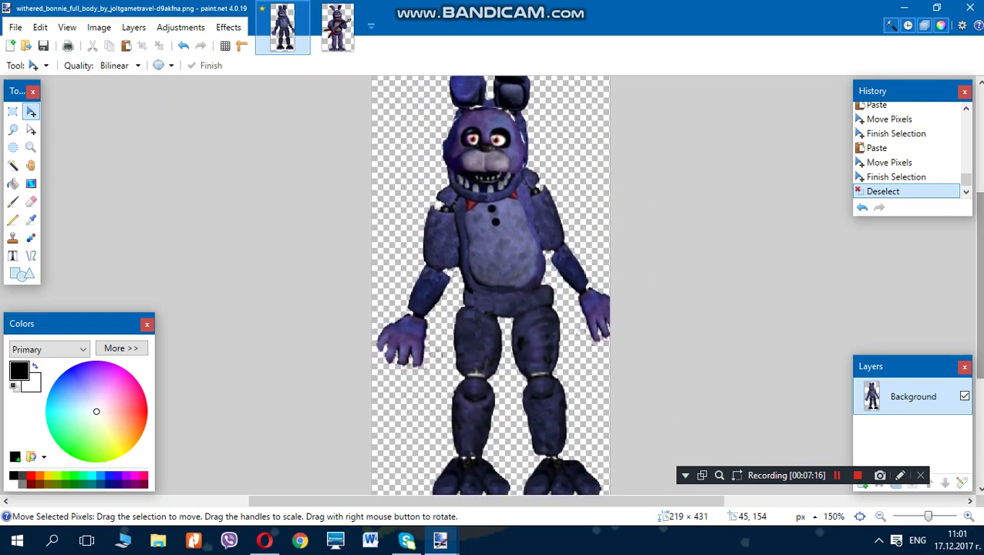
{"action": "left_click", "coordinate": [44, 48]}
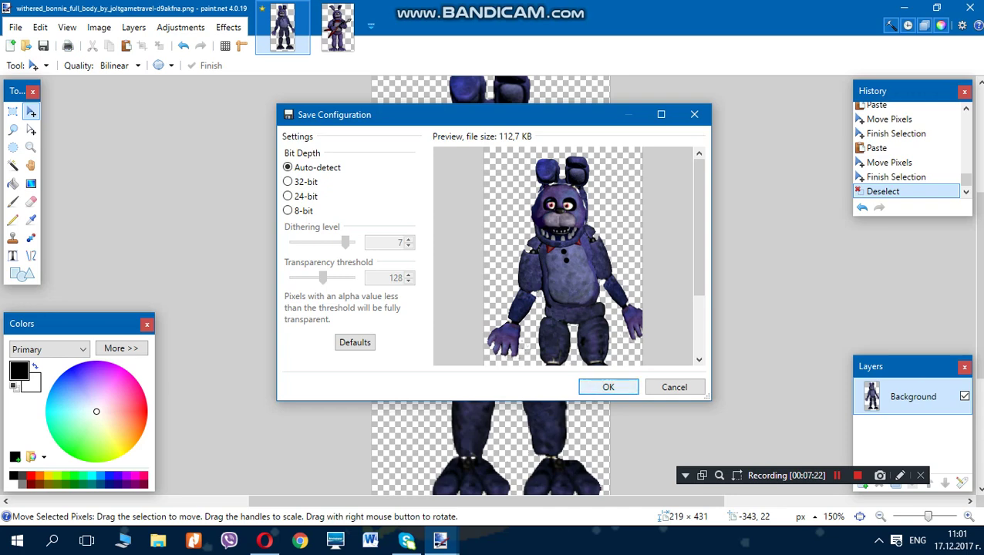
{"action": "key", "text": "Return"}
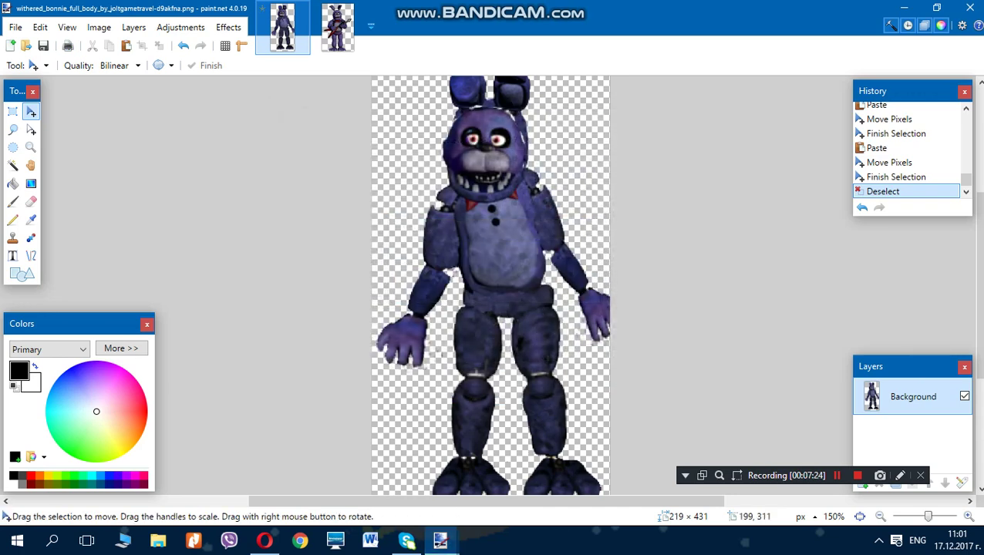